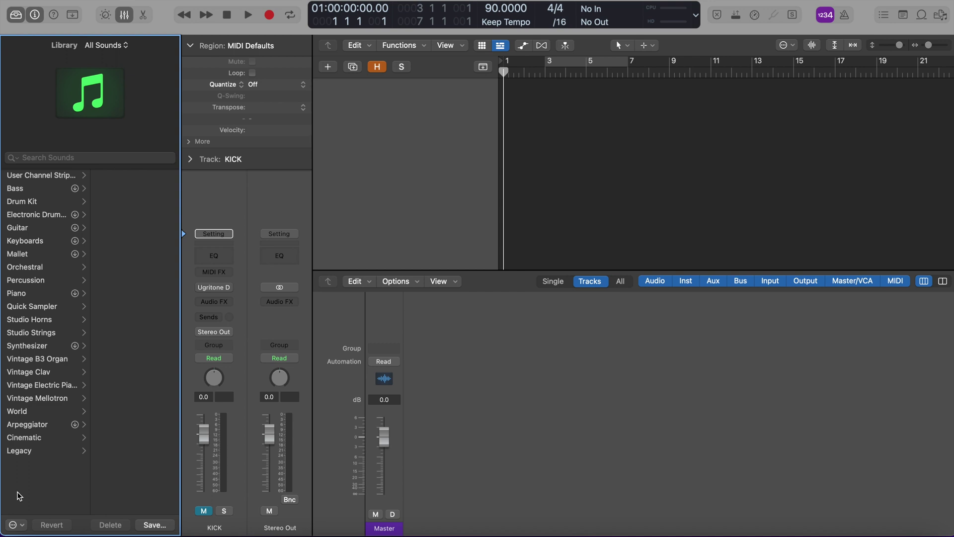
Step: Open the new-track dialog for a Software Instrument track, first picking Default Patch
click(407, 179)
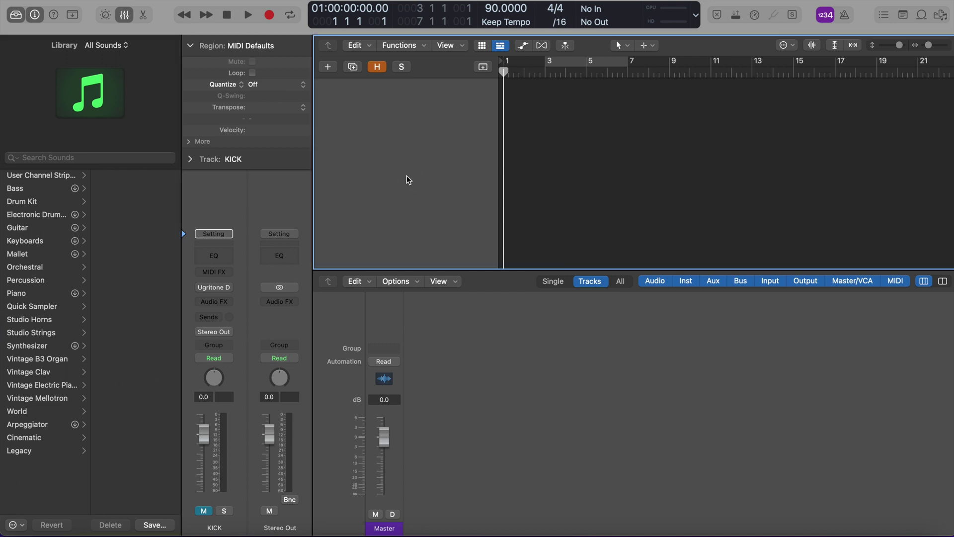
double_click(433, 180)
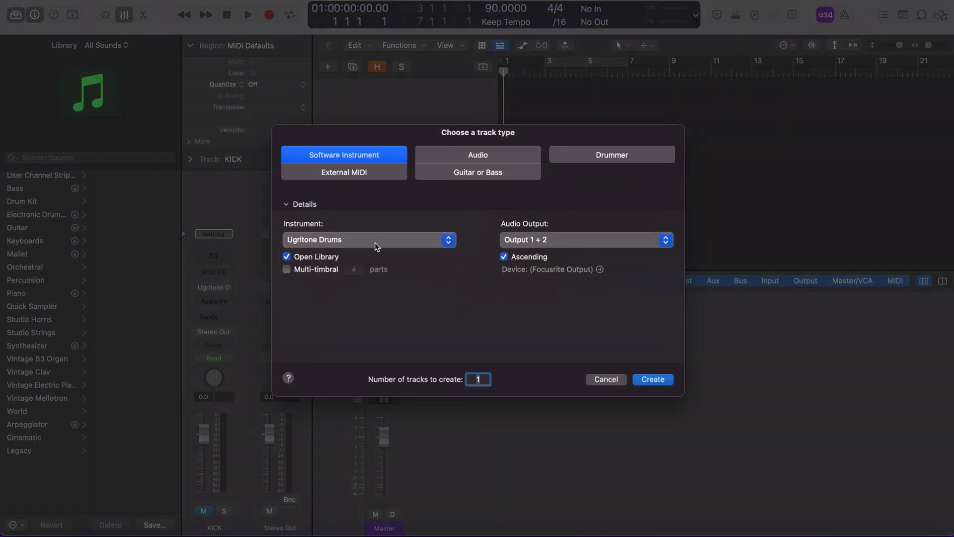
click(333, 241)
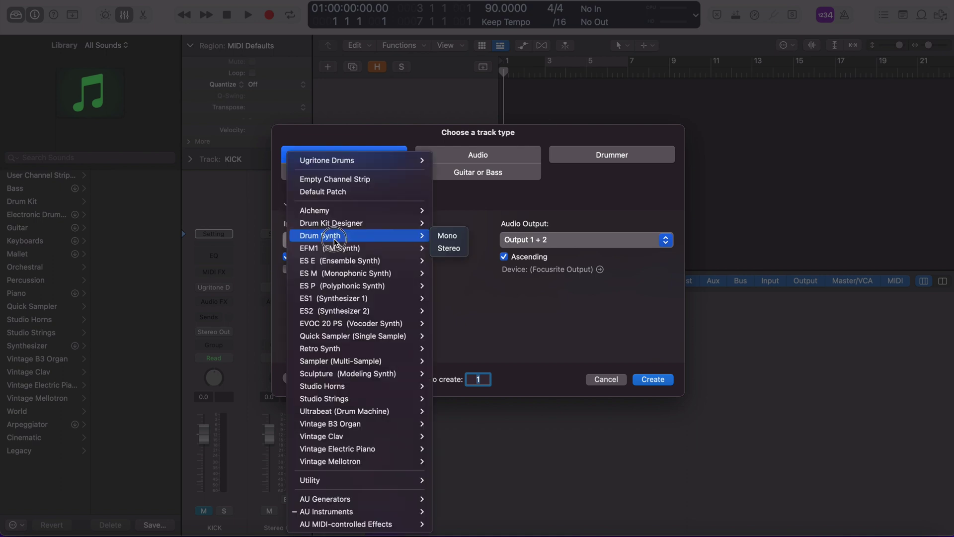
click(340, 192)
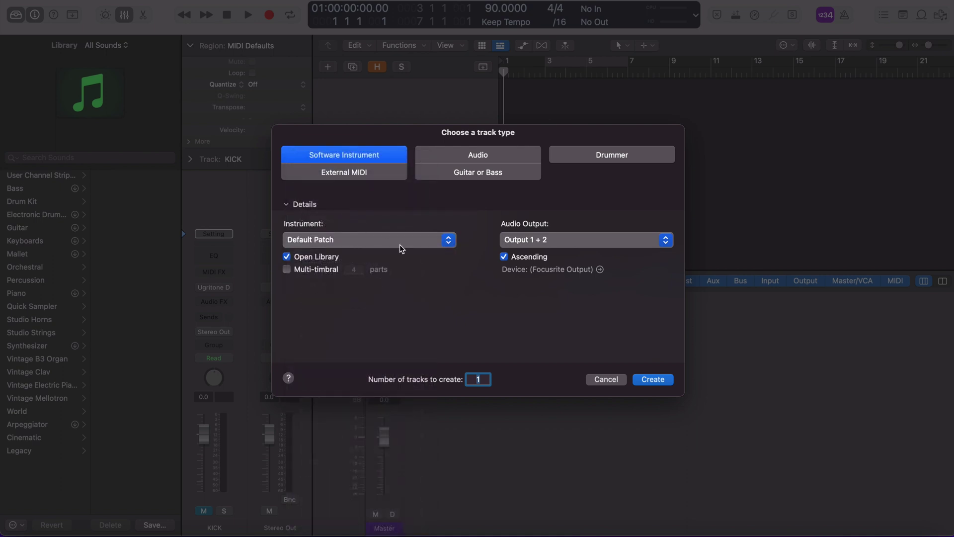
Step: Set the instrument to AU Instruments > Ugritone > Ugritone Drums > Multi-Output (16xStereo)
click(428, 242)
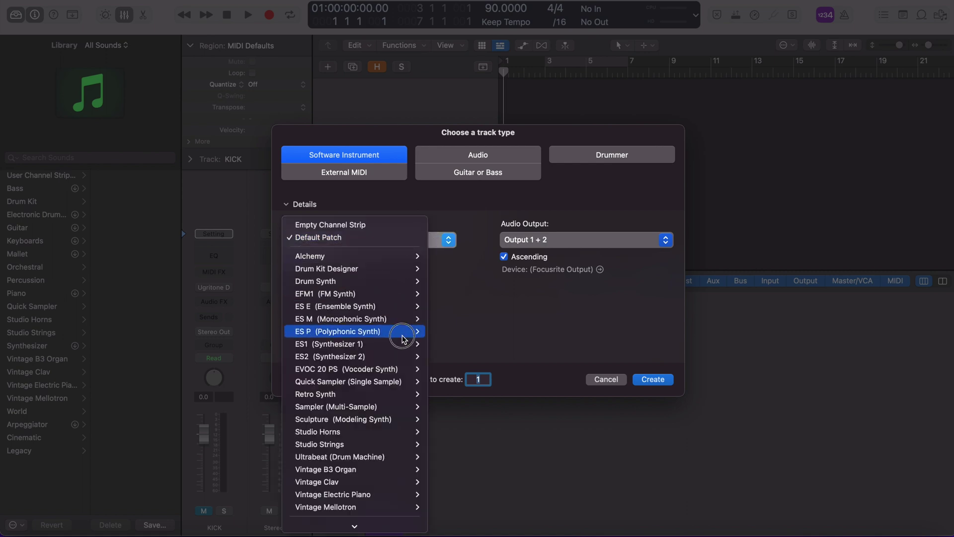
scroll(389, 497, down, 3)
mouse_move(393, 512)
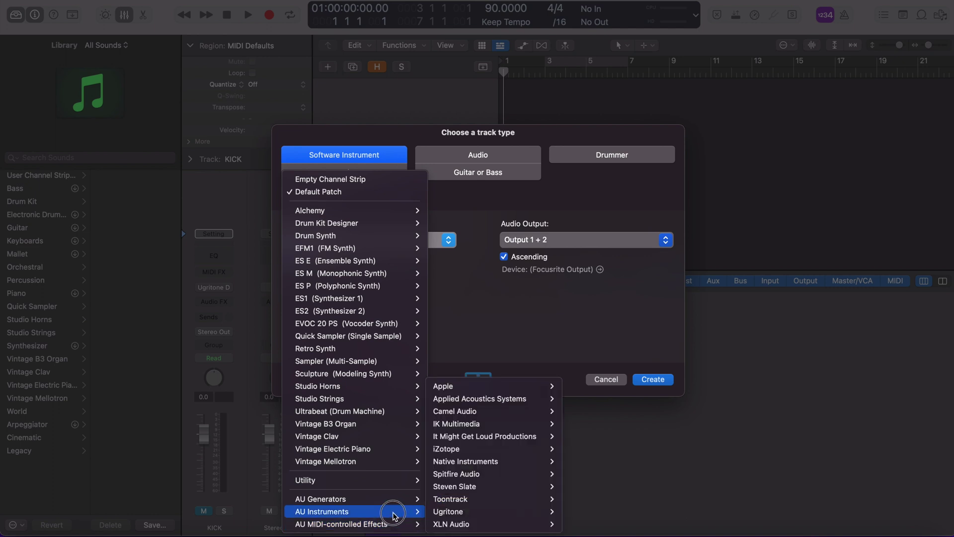
mouse_move(461, 519)
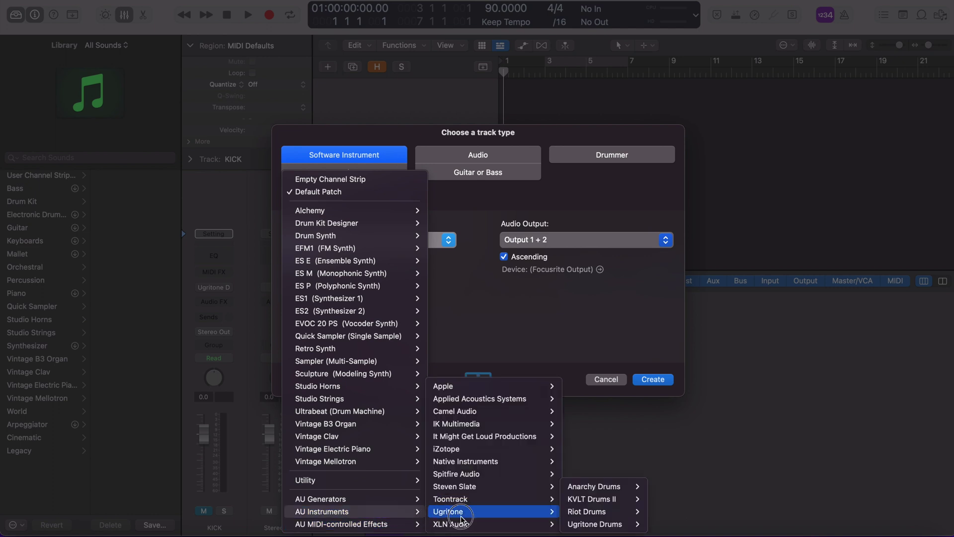
mouse_move(605, 529)
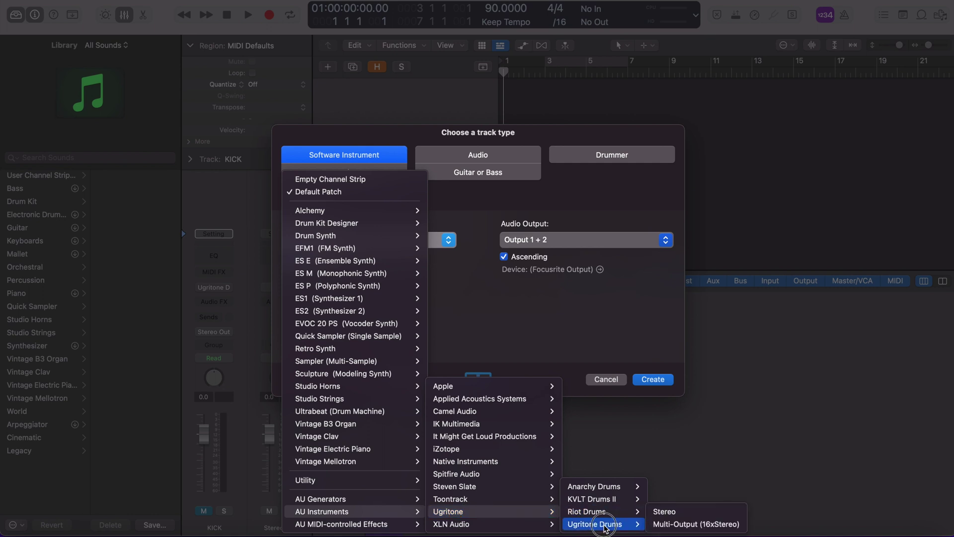
click(683, 526)
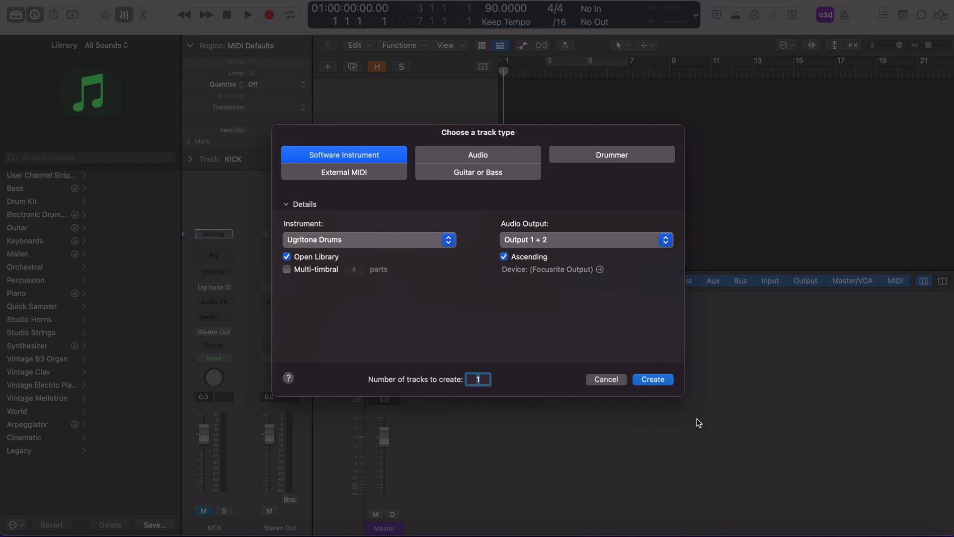
Step: Create the Ugritone Drums track, unhide KICK, and move the 90bpmFuneralBeat1 region onto Inst 1
click(653, 380)
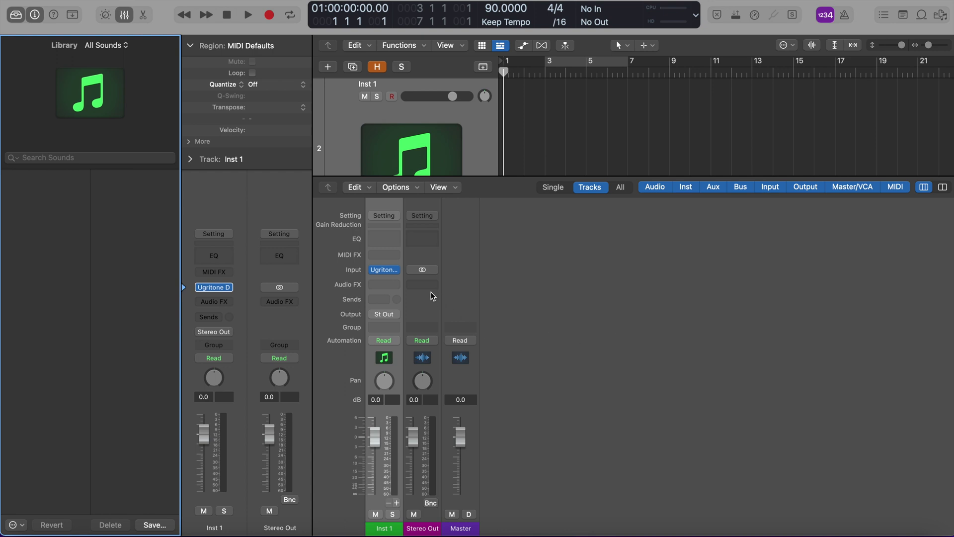
key(x)
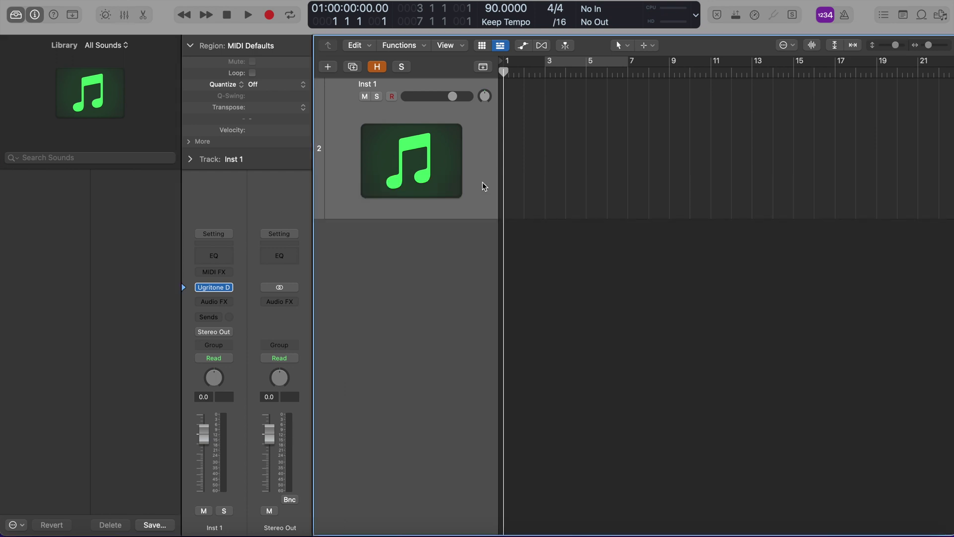
key(ctrl+h)
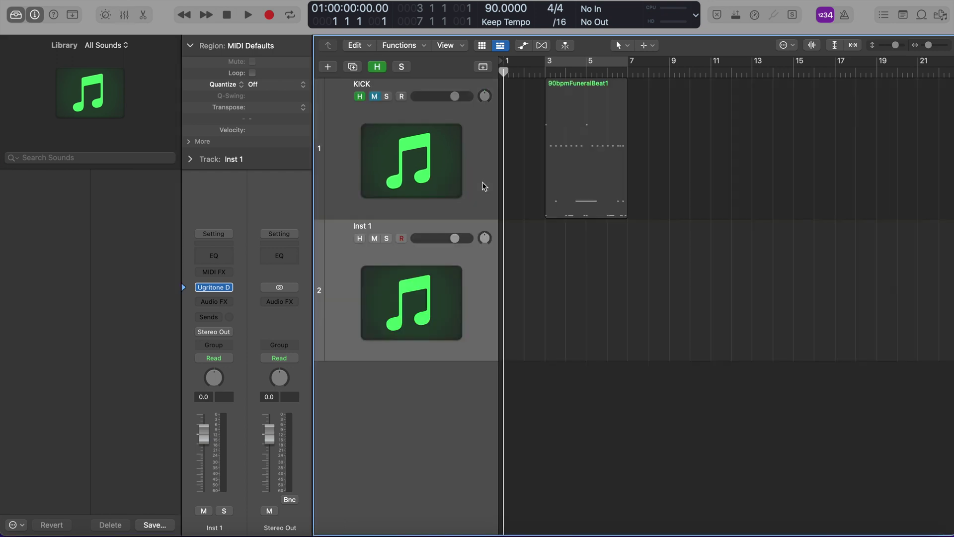
click(582, 161)
drag(582, 162, 585, 239)
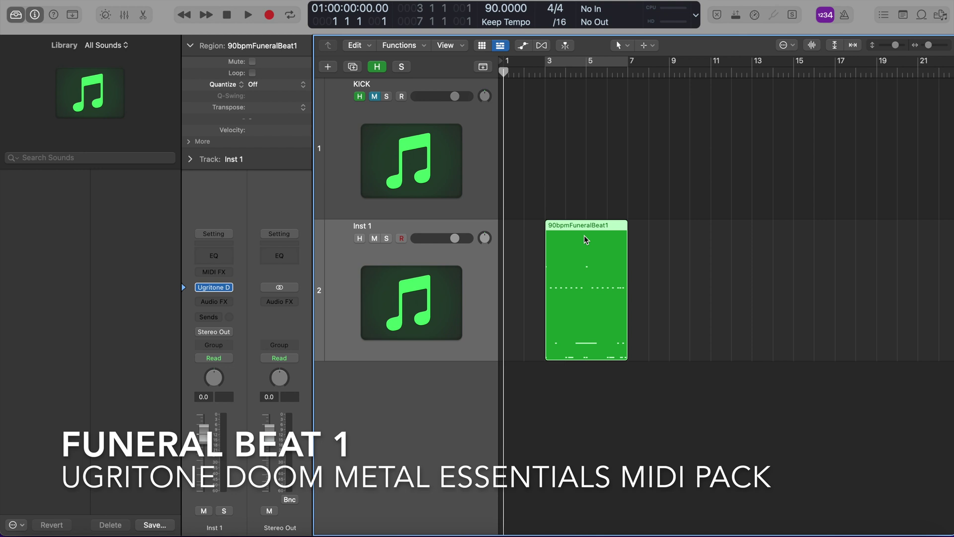
Step: Cycle bars 3 to 7, play the beat once, and open the Ugritone Drums plugin window
key(super+Right)
key(super+Right)
key(super+Right)
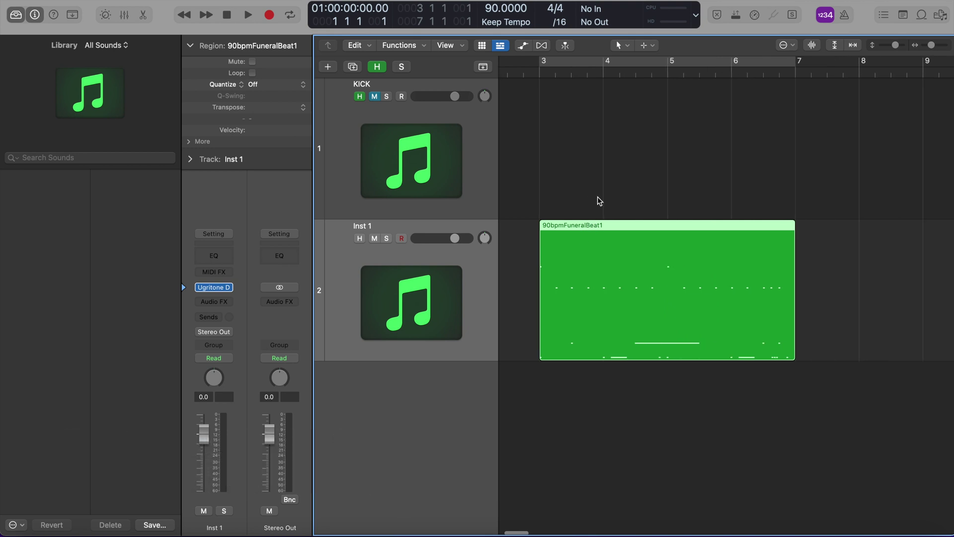
key(super+Left)
key(super+Left)
key(super+Left)
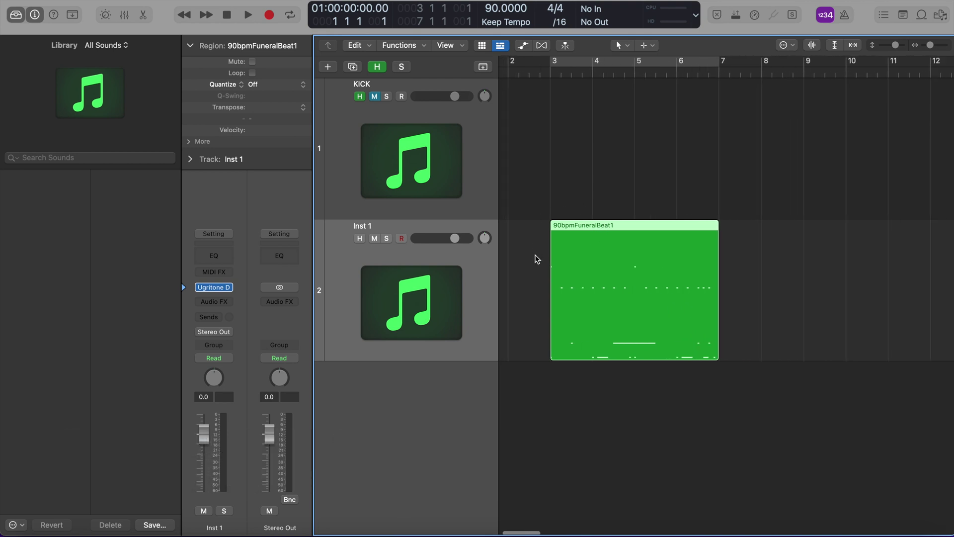
key(c)
key(super+Left)
key(super+Left)
key(super+Left)
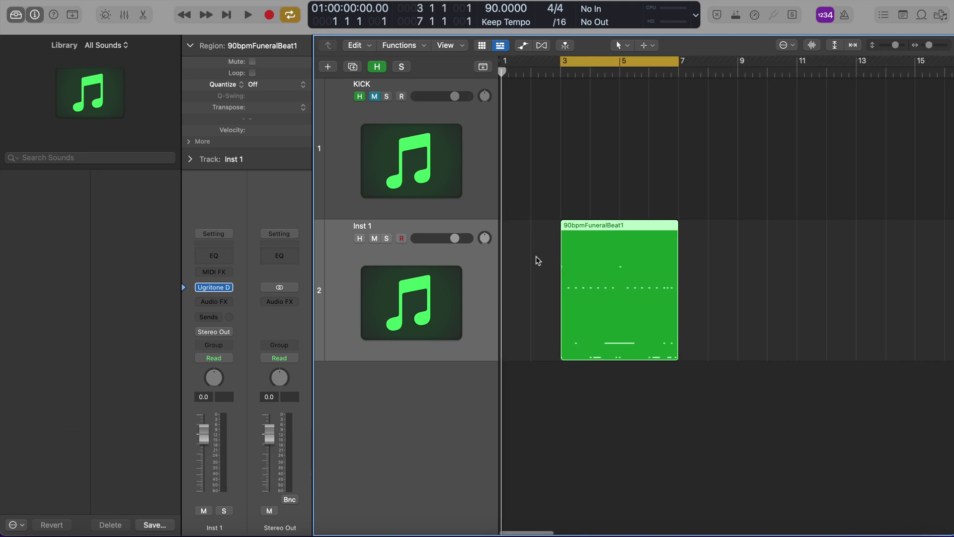
key(x)
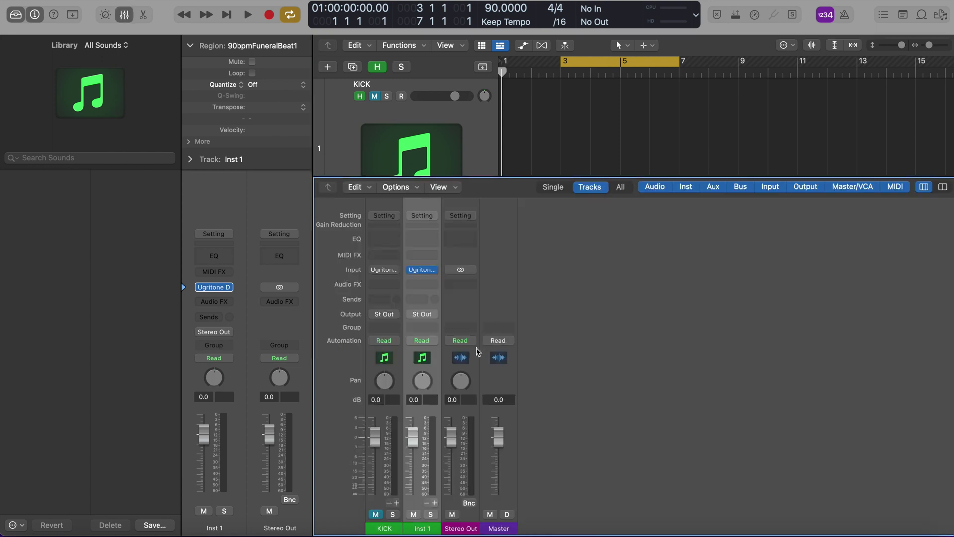
key(space)
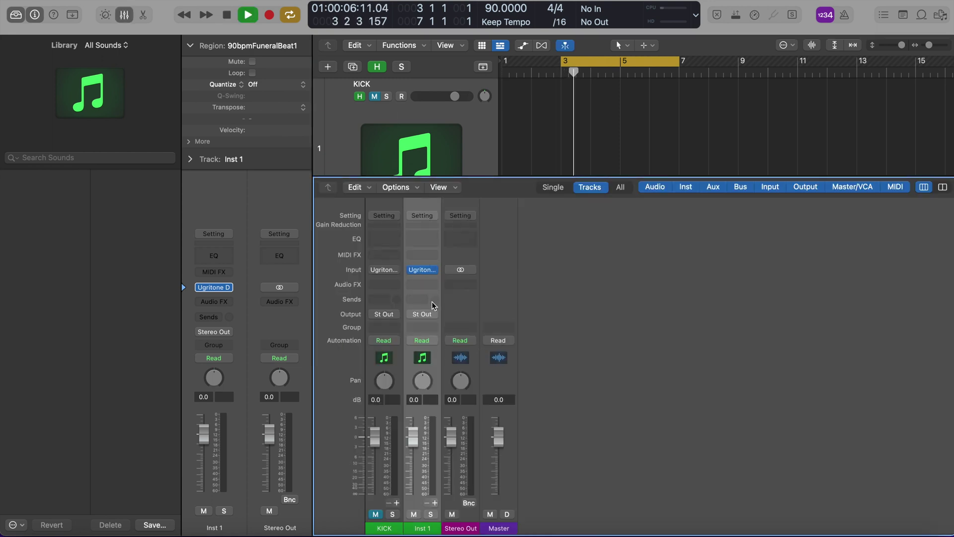
key(space)
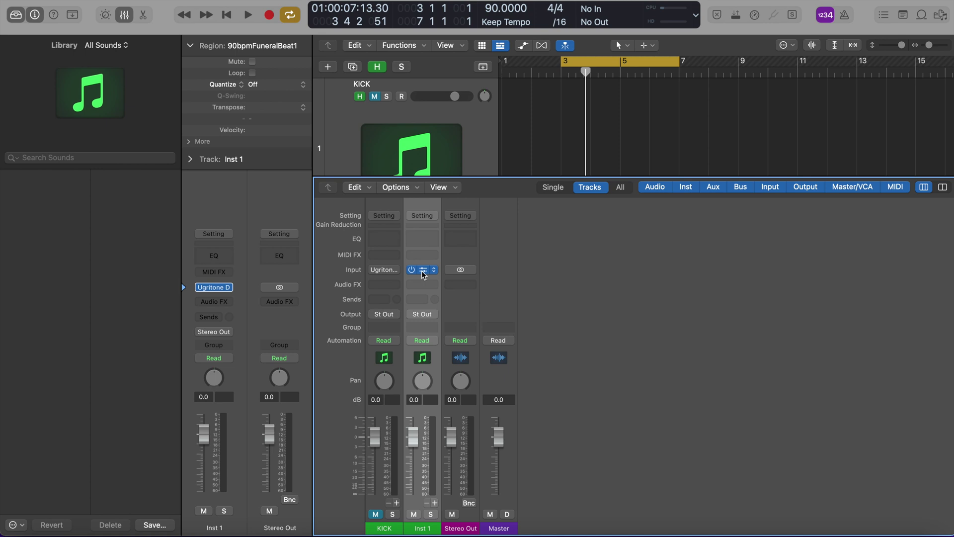
click(424, 272)
Step: Play the drums while moving the Ugritone Drums window up and to the left
click(698, 485)
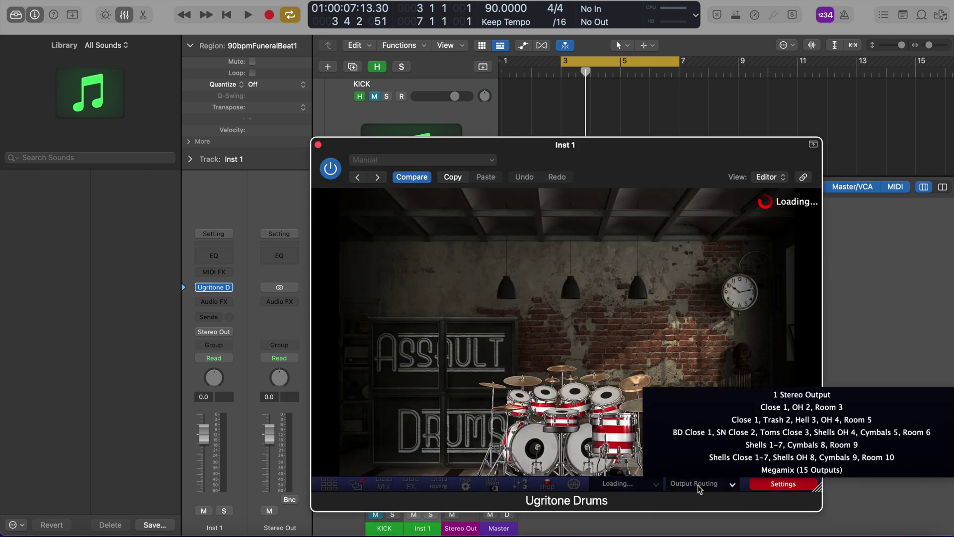
click(795, 395)
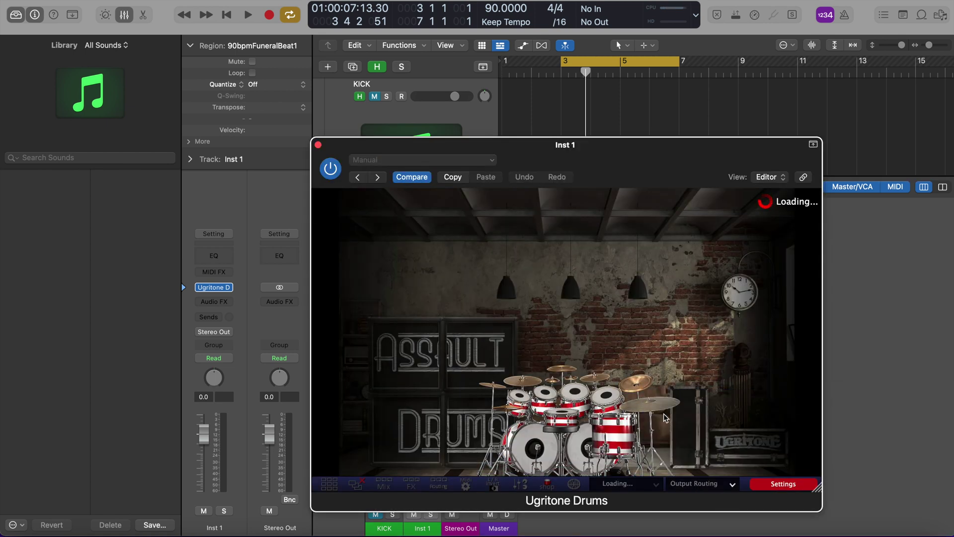
key(space)
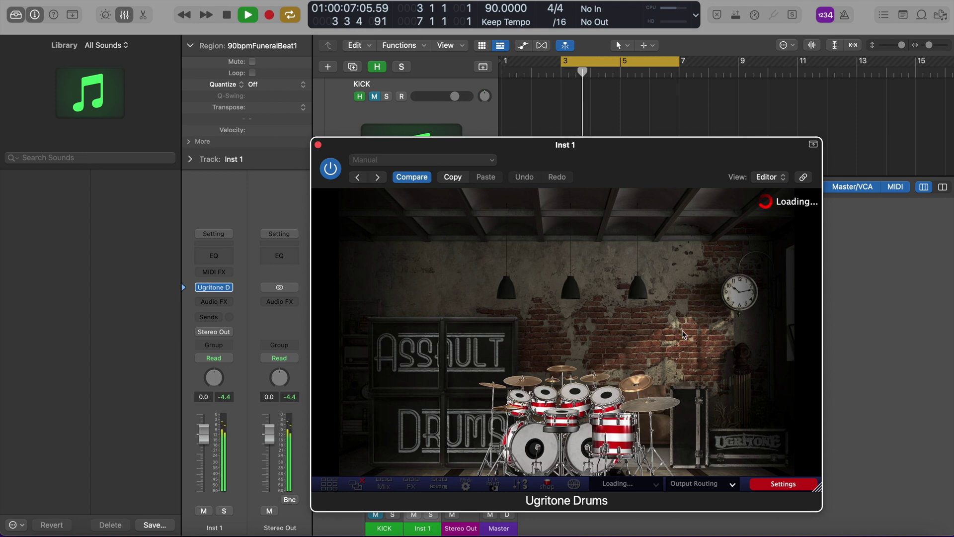
drag(651, 156, 397, 44)
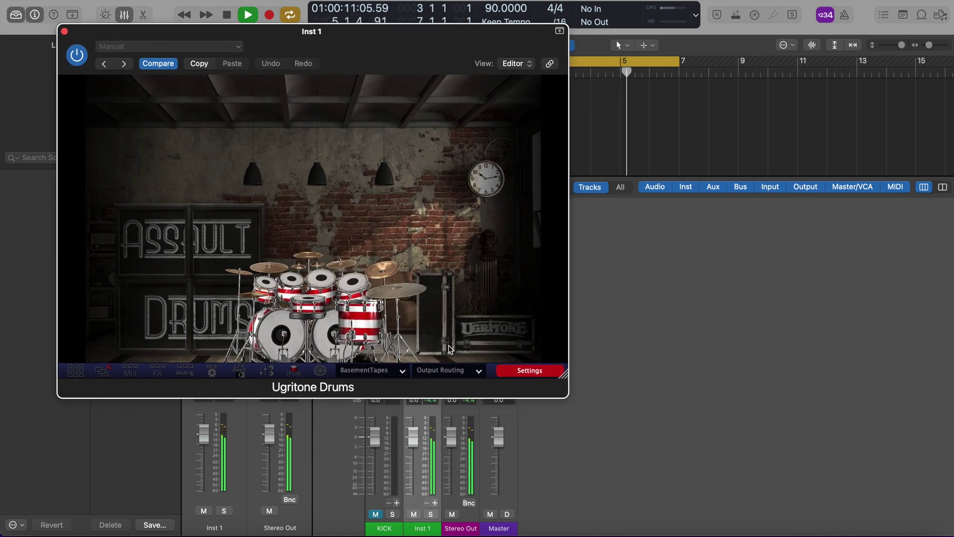
key(space)
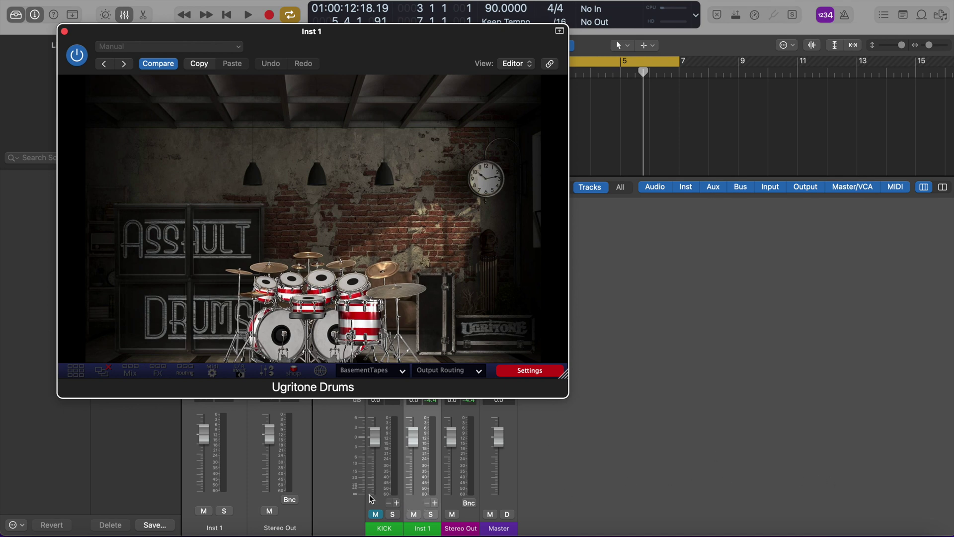
Step: Set Output Routing to Megamix (15 Outputs) and close the plugin window
click(438, 373)
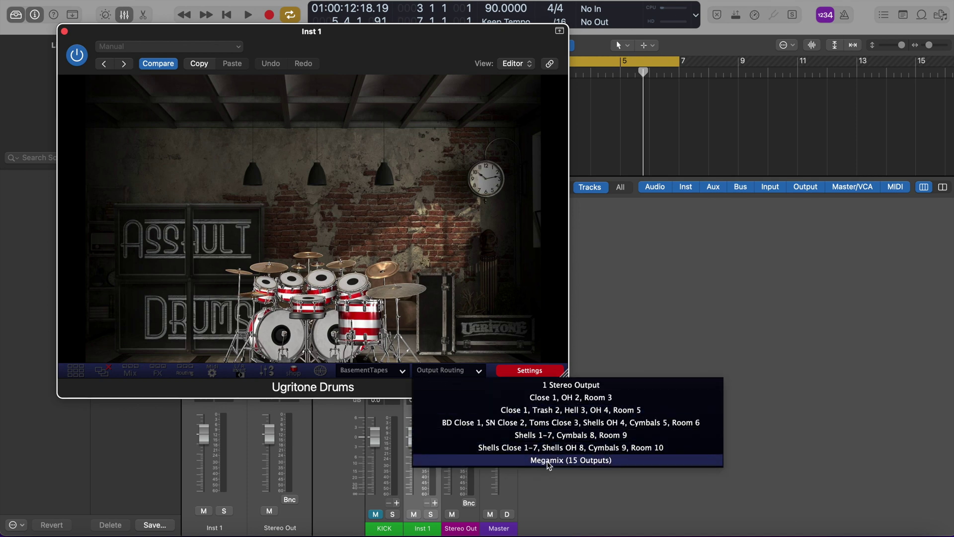
click(548, 461)
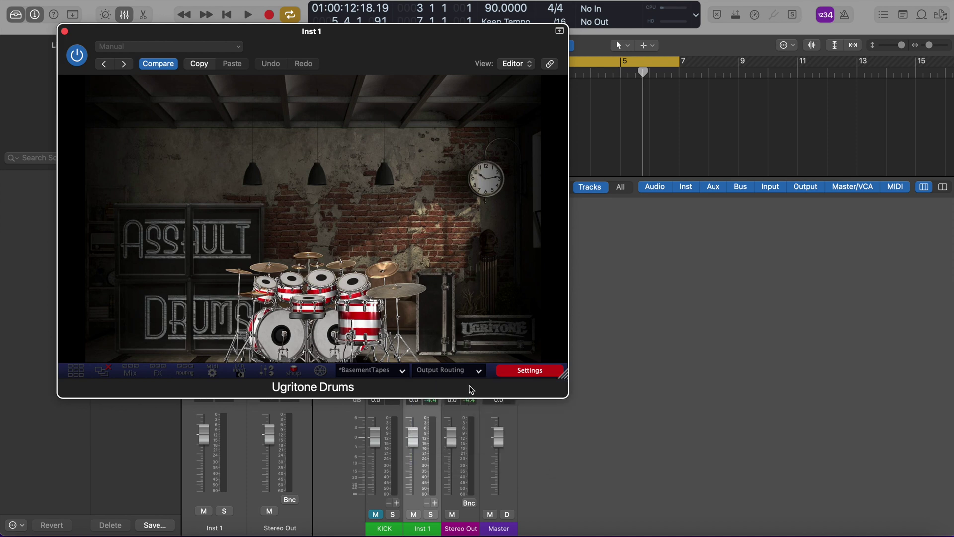
click(64, 31)
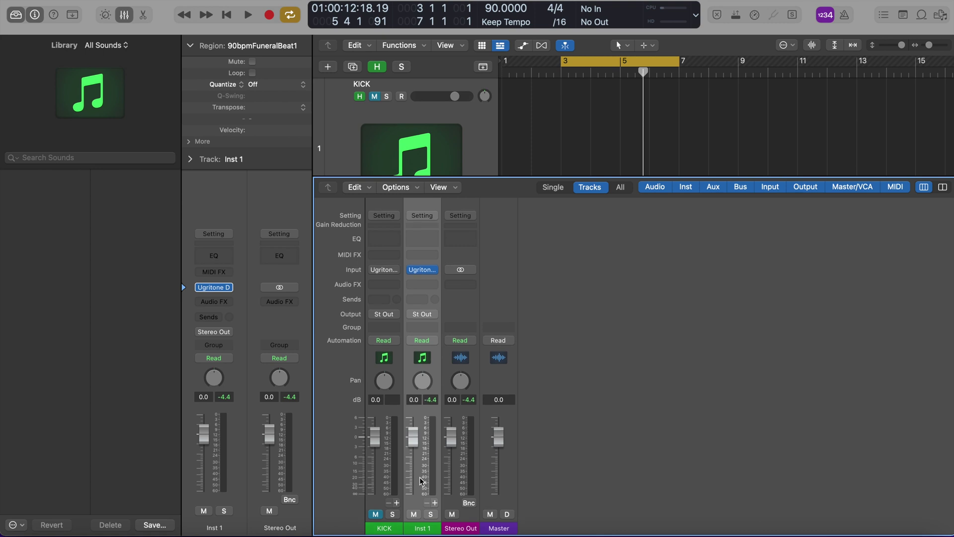
Step: Play and stop the beat to hear the Megamix routing
key(space)
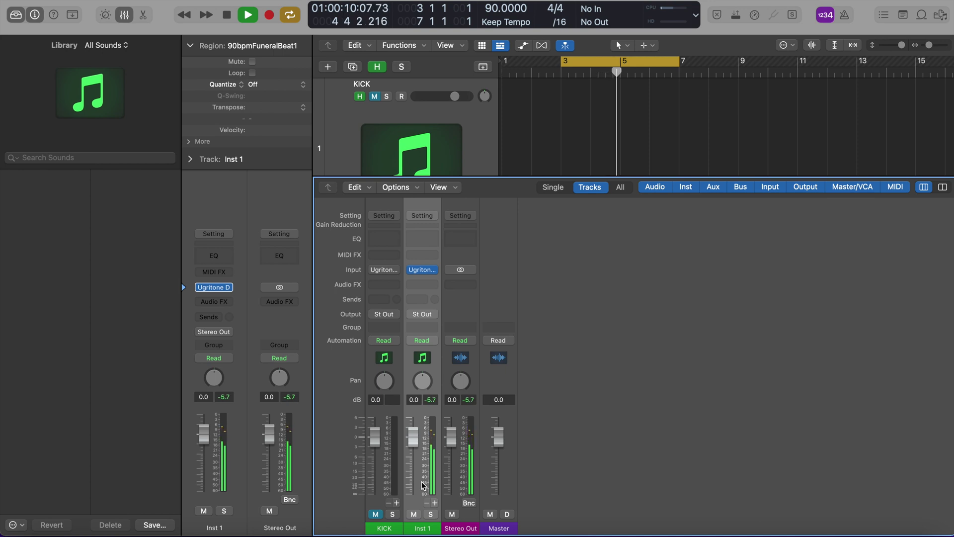
key(space)
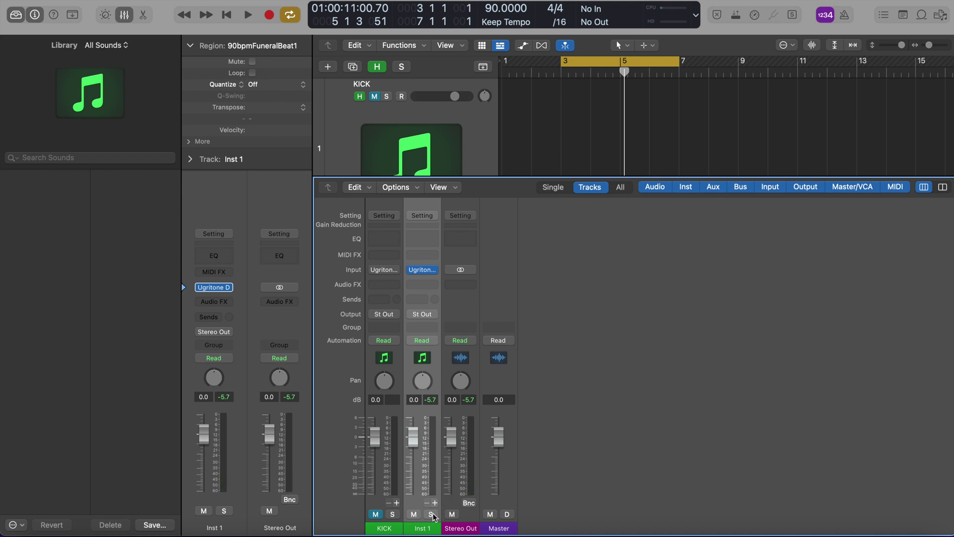
click(420, 530)
Step: Set Inst 1's MIDI Out Channel to 15 and begin adding aux strips for the drum outputs
click(191, 161)
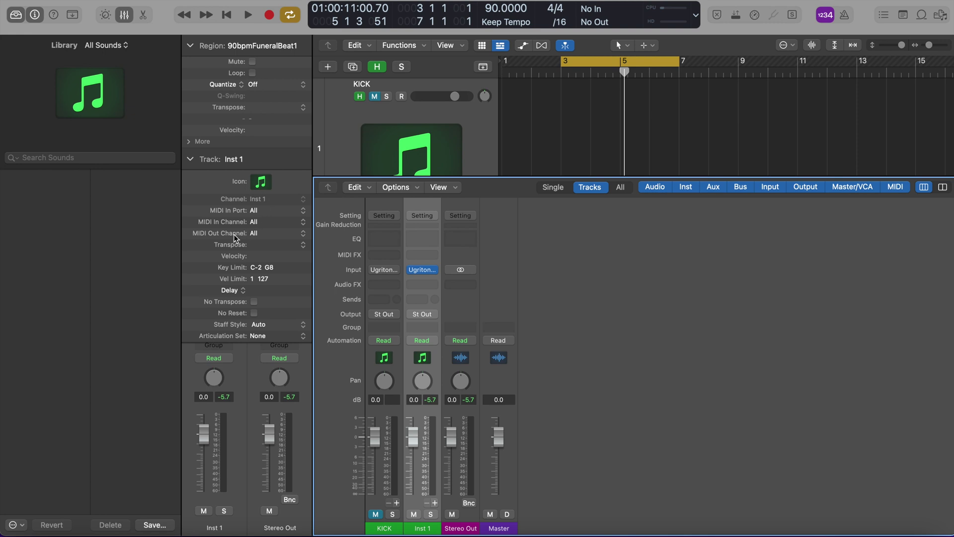
click(257, 234)
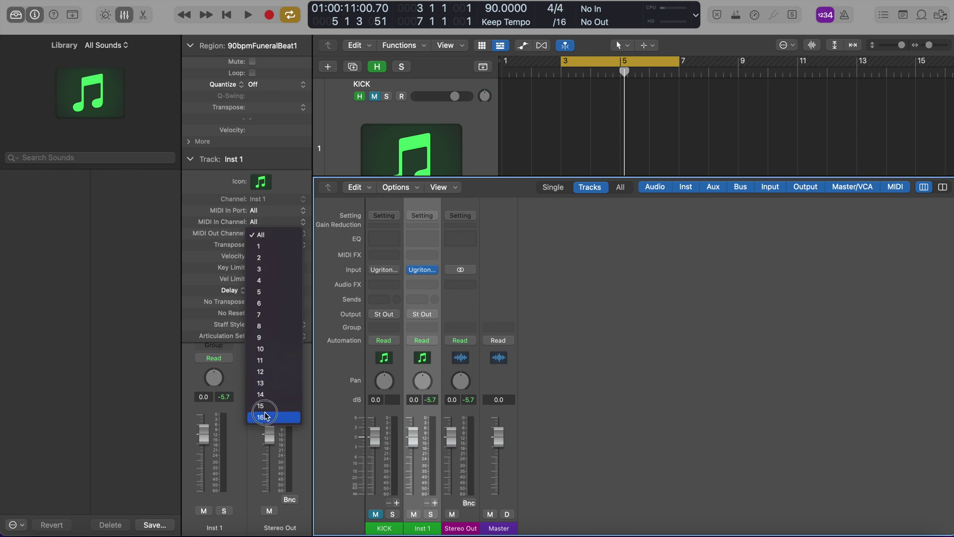
click(265, 406)
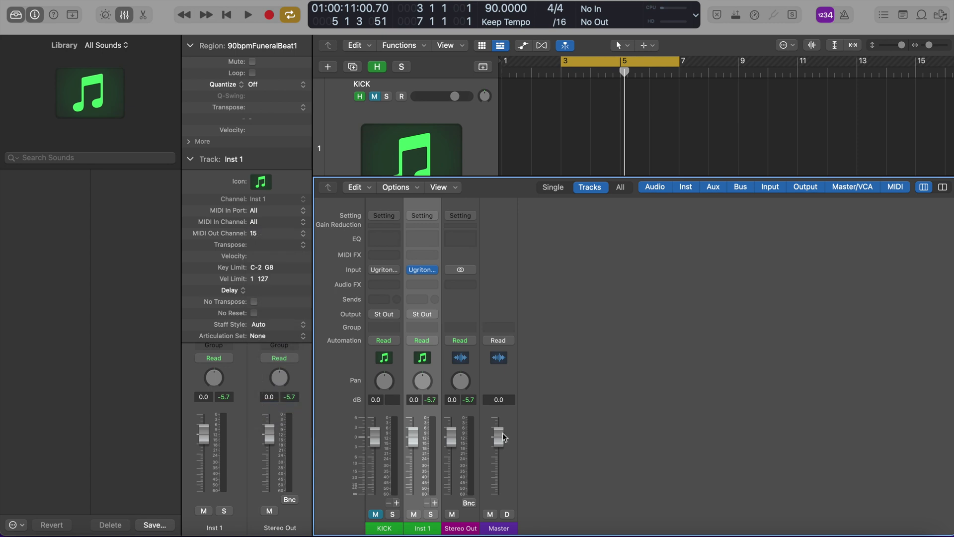
click(436, 503)
click(435, 503)
Step: Add aux strips for the remaining Ugritone output pairs, up to Aux 15
click(436, 503)
click(436, 503)
click(435, 502)
click(436, 503)
click(435, 502)
click(436, 503)
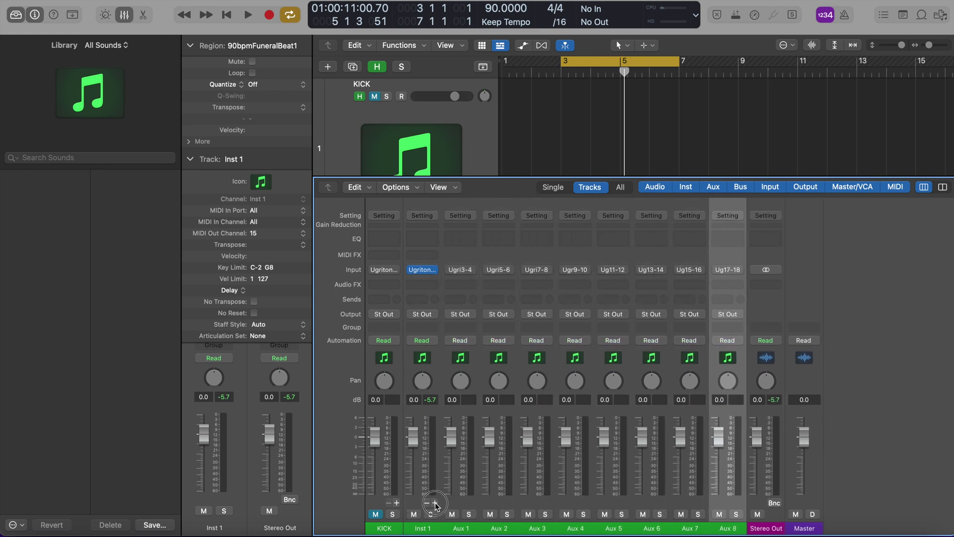
click(435, 502)
click(435, 503)
click(435, 503)
click(435, 503)
click(435, 503)
click(436, 503)
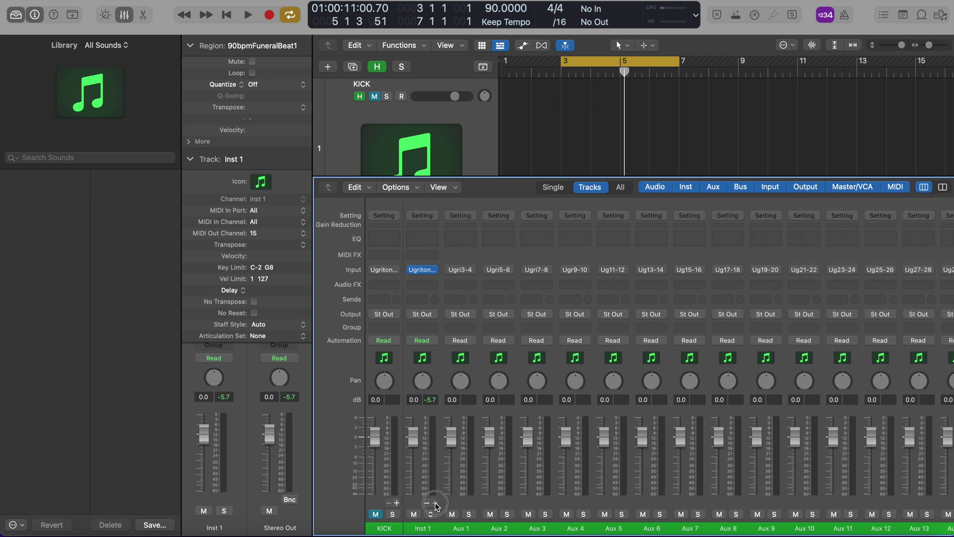
click(435, 503)
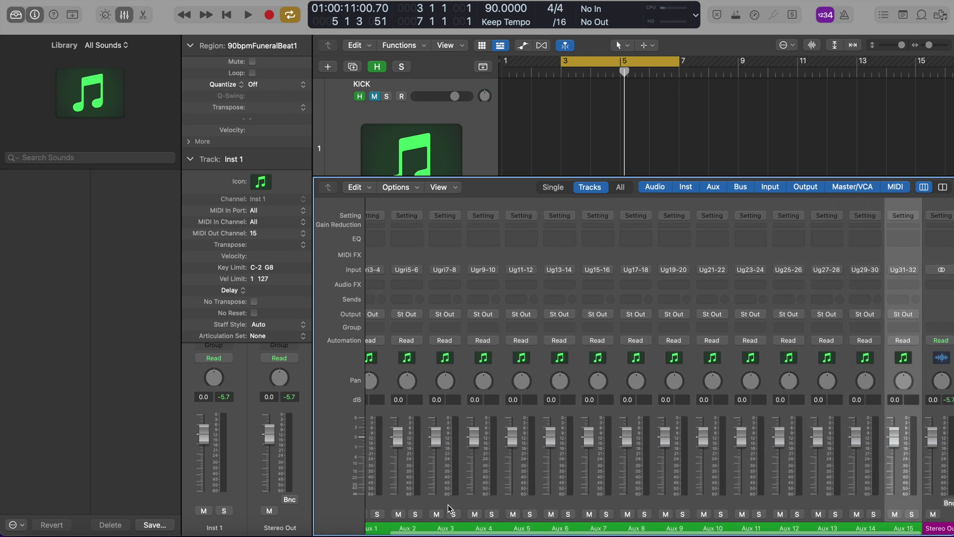
Step: Review the new aux strips, then hide the mixer and zoom in on the tracks
scroll(448, 507, left, 3)
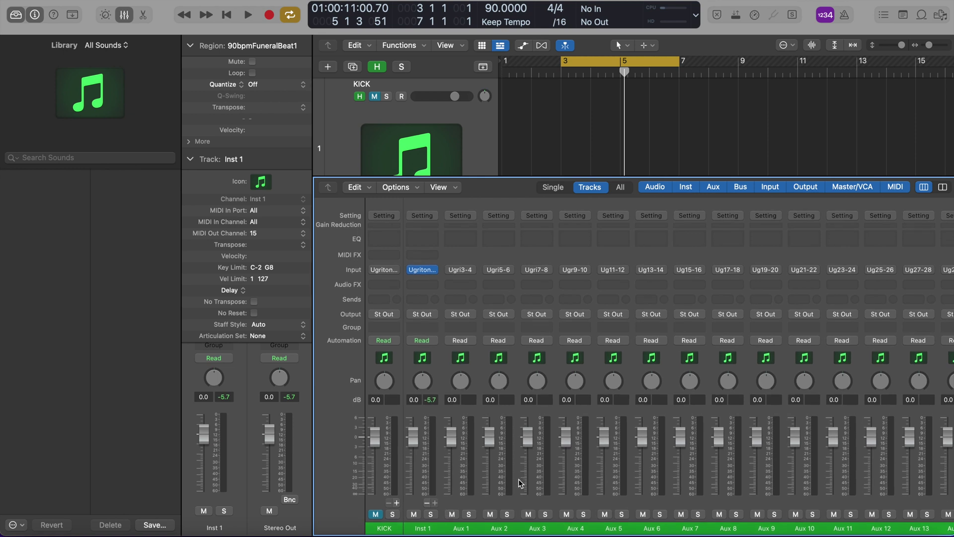
scroll(519, 482, right, 3)
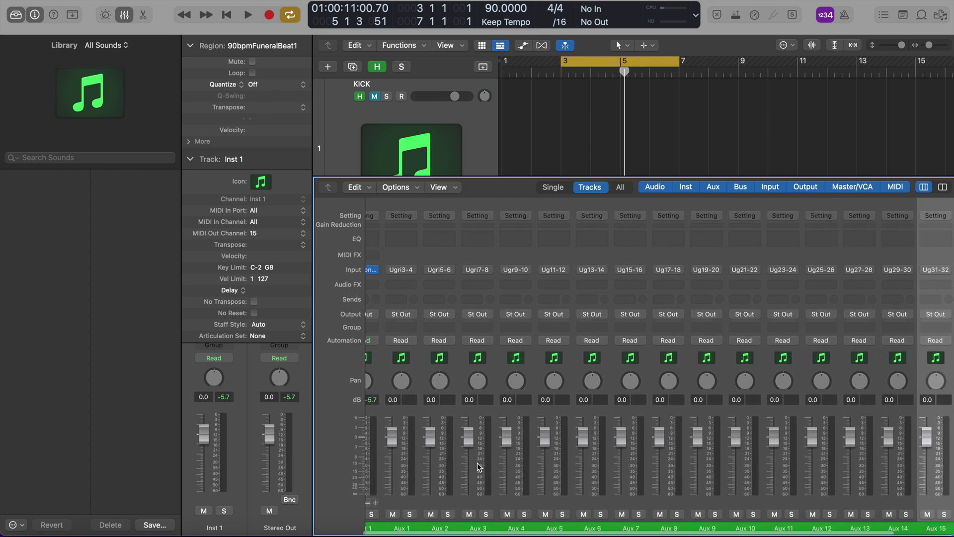
scroll(478, 466, left, 3)
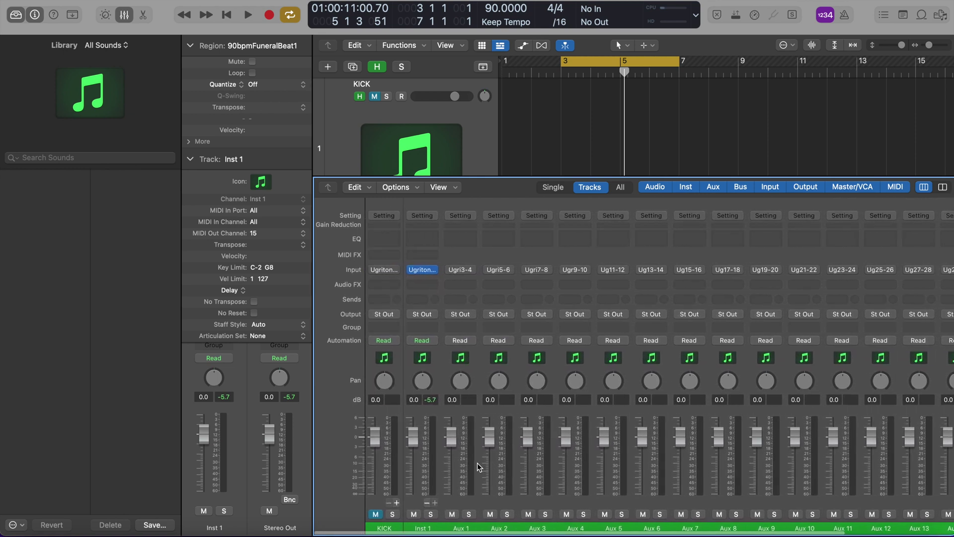
key(x)
key(super+Right)
Step: Open the drum region's notes zoomed in, with the note event info window showing
key(super+Down)
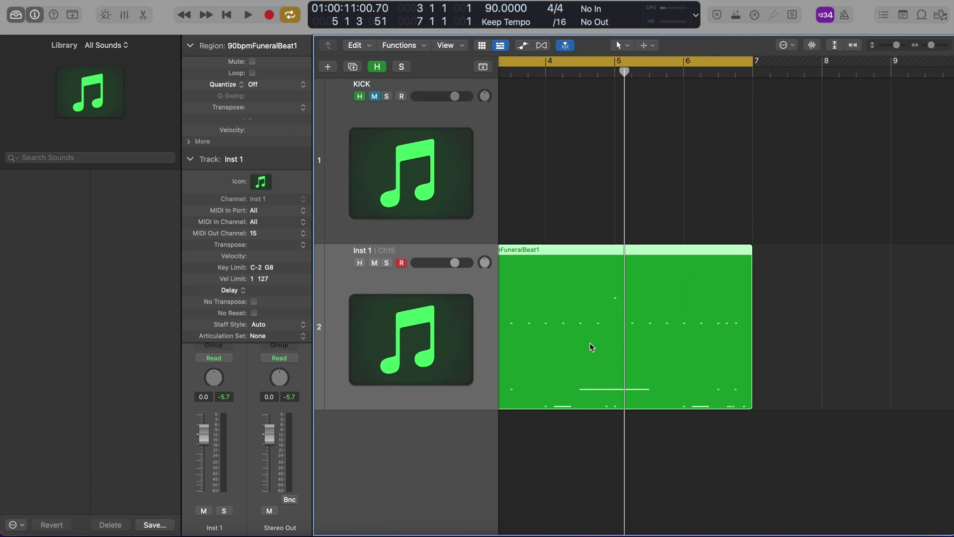
double_click(592, 346)
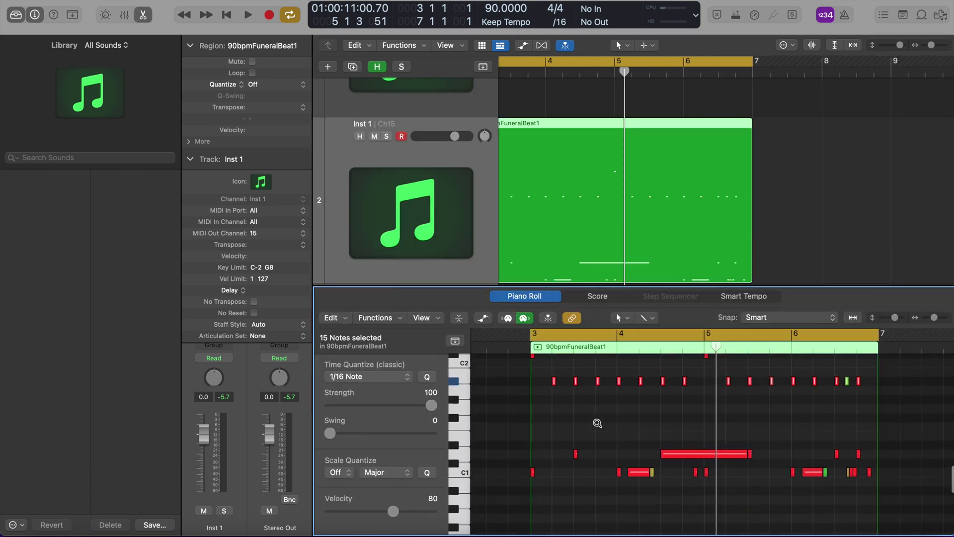
key(super+Right)
click(645, 454)
key(alt+e)
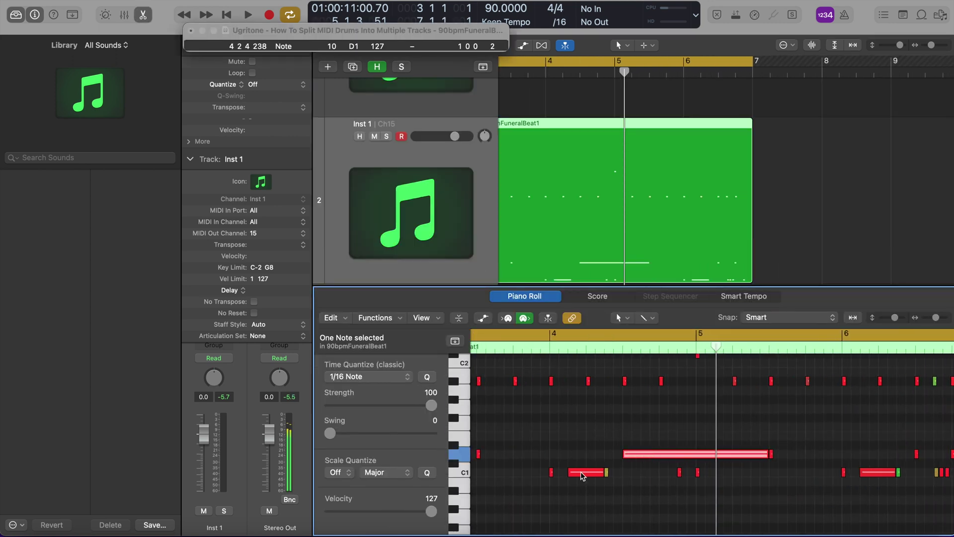
Step: Check the pitches of the C1, hi-hat and C#2 notes around bars 5–7
click(579, 472)
click(588, 382)
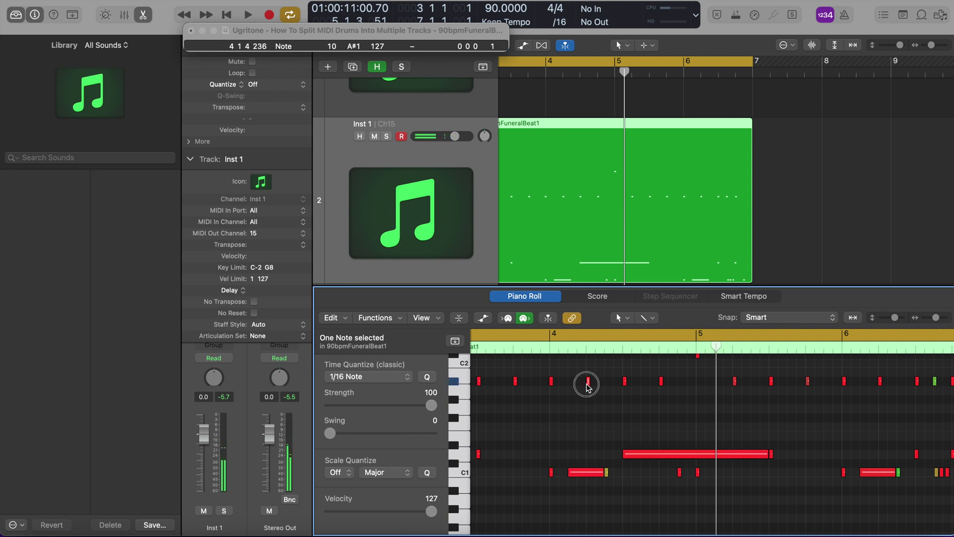
scroll(588, 405, up, 3)
click(698, 419)
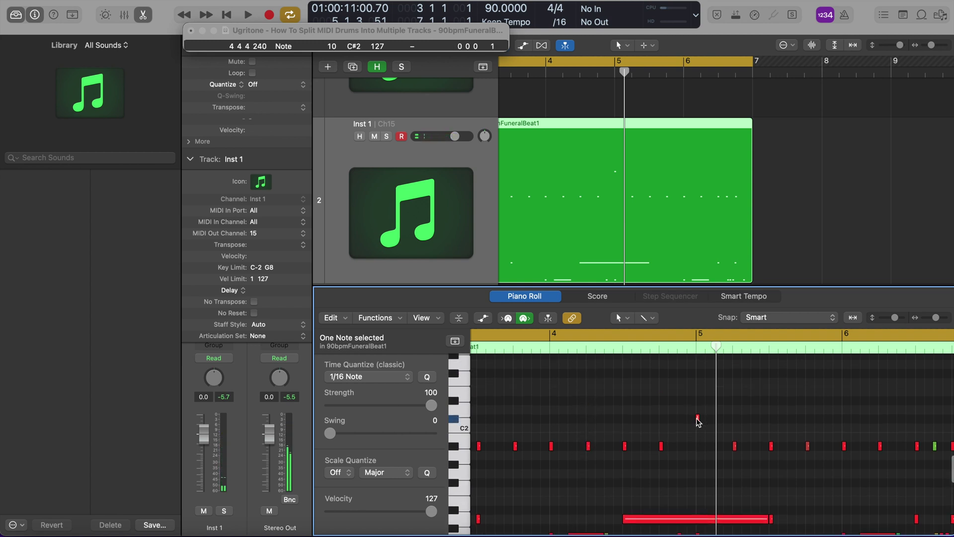
scroll(713, 426, right, 5)
ctrl+alt+click(713, 426)
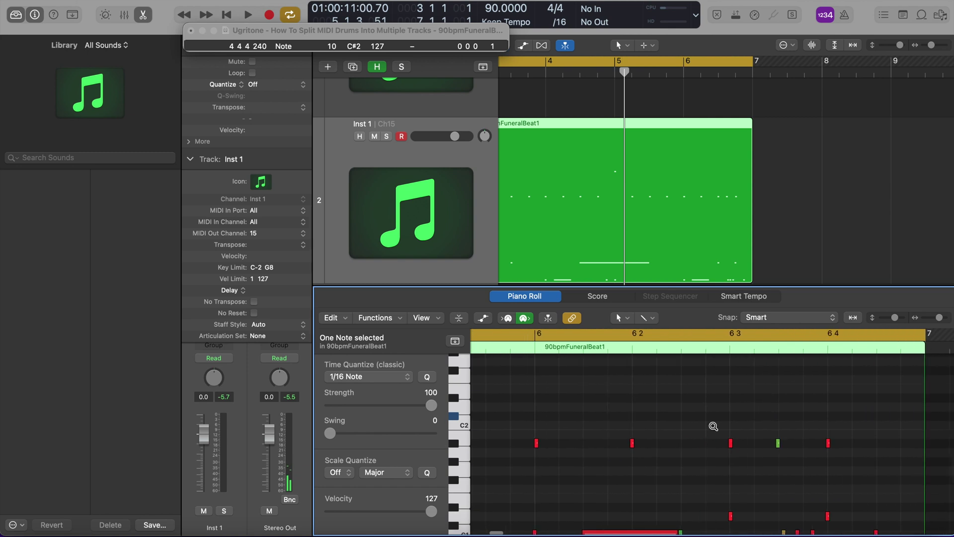
scroll(714, 429, left, 5)
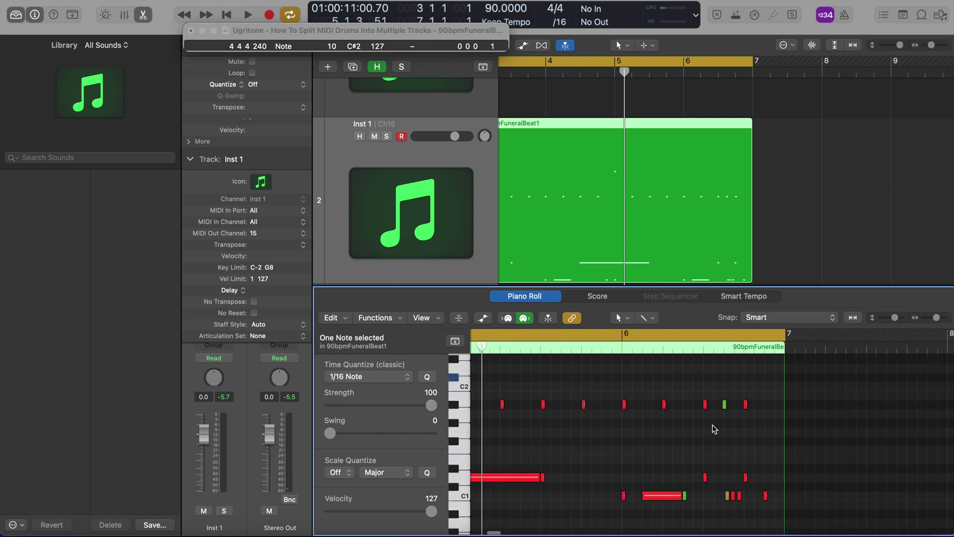
Step: Close the note editor, bring back the mixer and start playback
key(e)
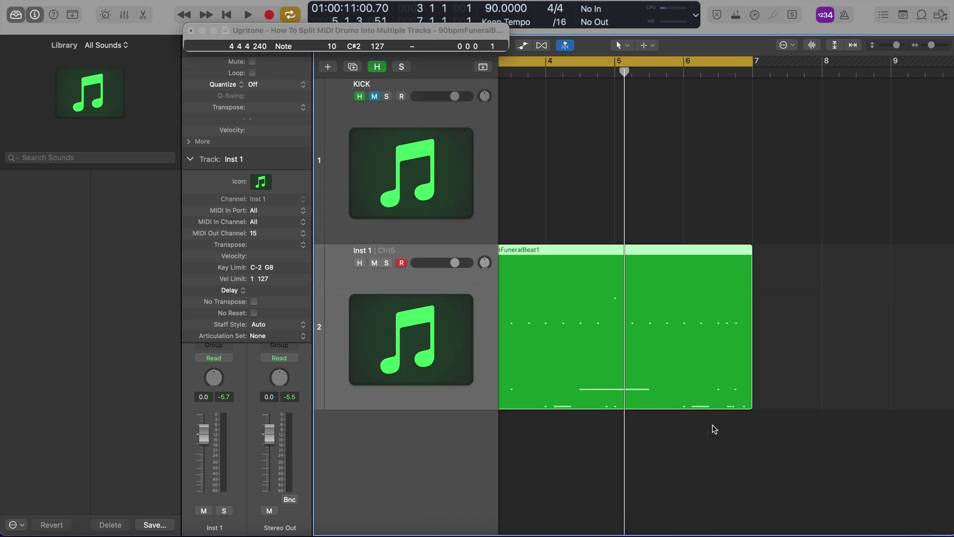
key(x)
scroll(678, 438, left, 2)
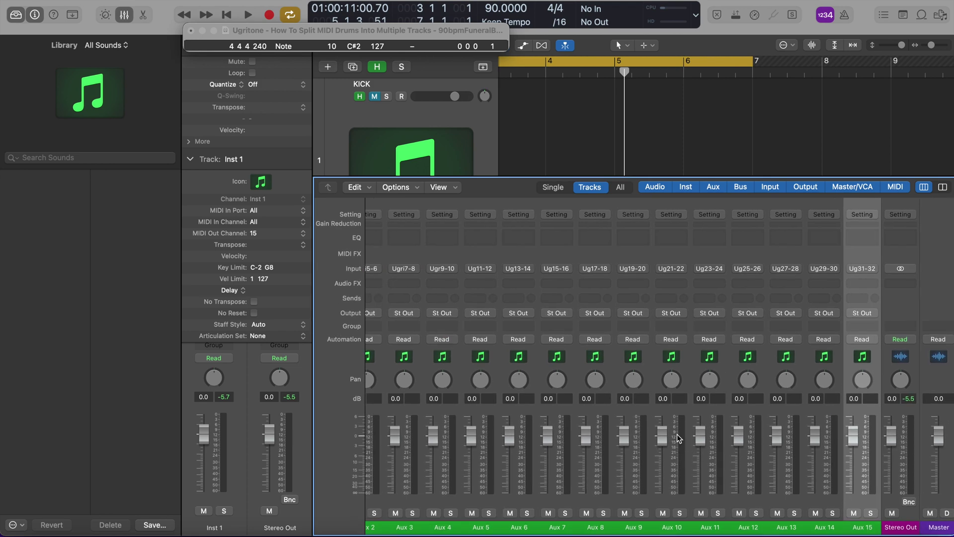
key(space)
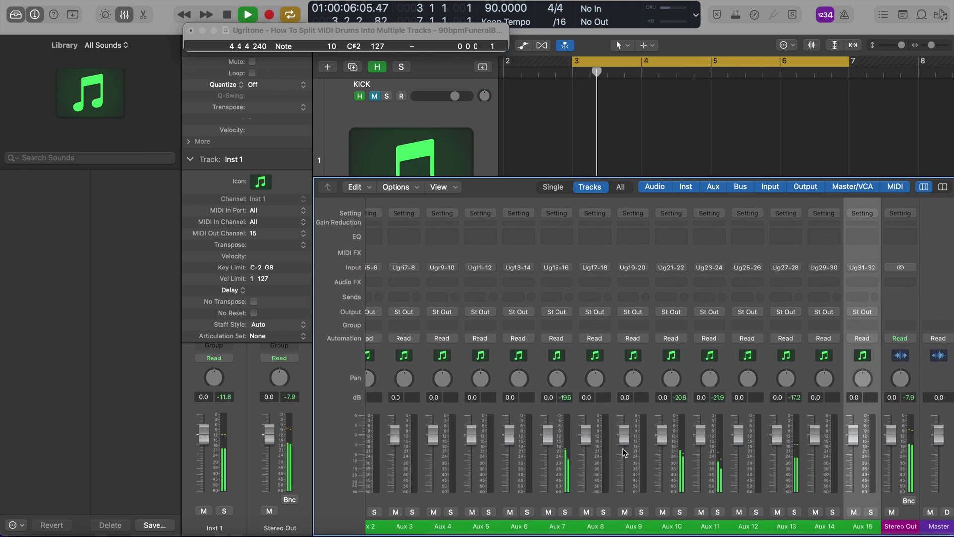
scroll(623, 452, left, 5)
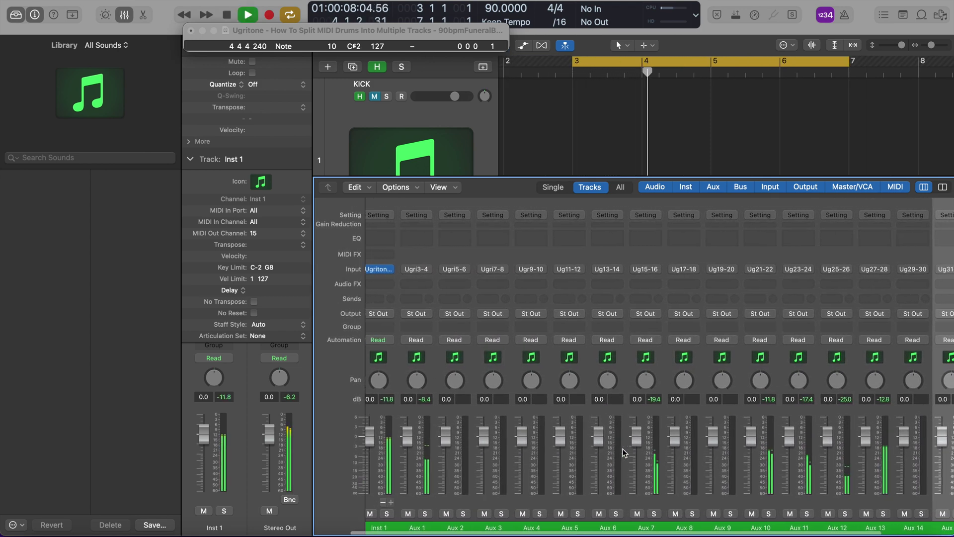
scroll(596, 462, left, 3)
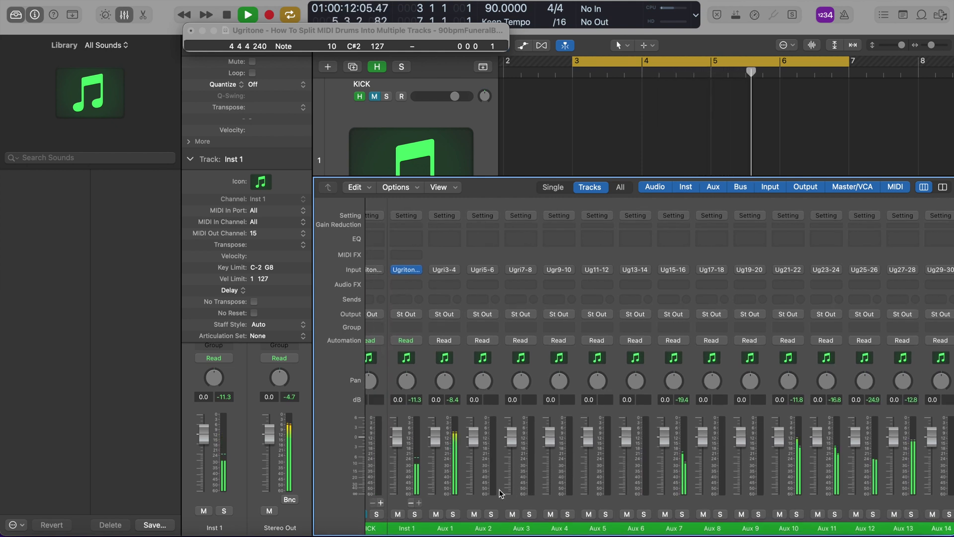
scroll(621, 497, right, 3)
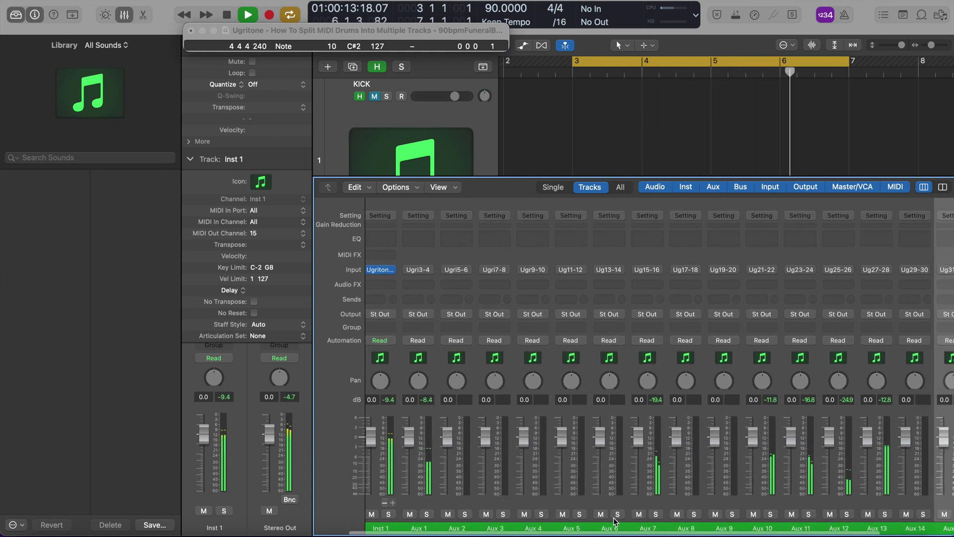
Step: Audition Aux 7 soloed, then unsolo it and restart playback from bar 3
click(656, 514)
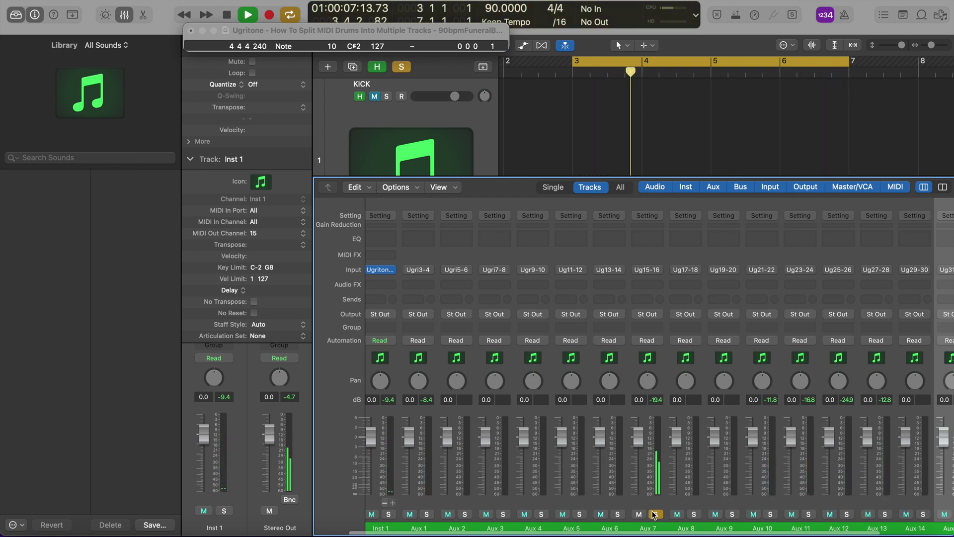
key(space)
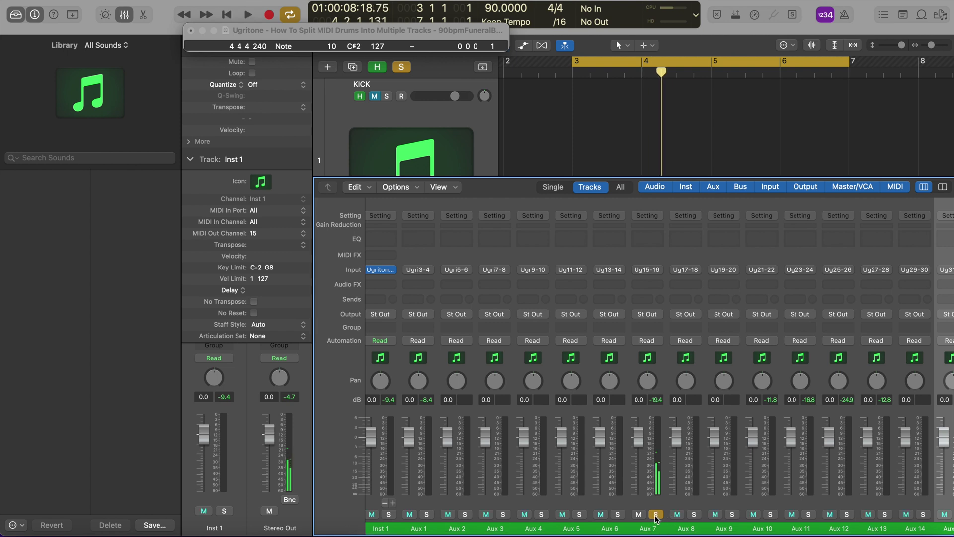
click(656, 514)
key(space)
Step: Audition Aux 10 soloed, stop and unsolo it, then solo Aux 11
click(770, 514)
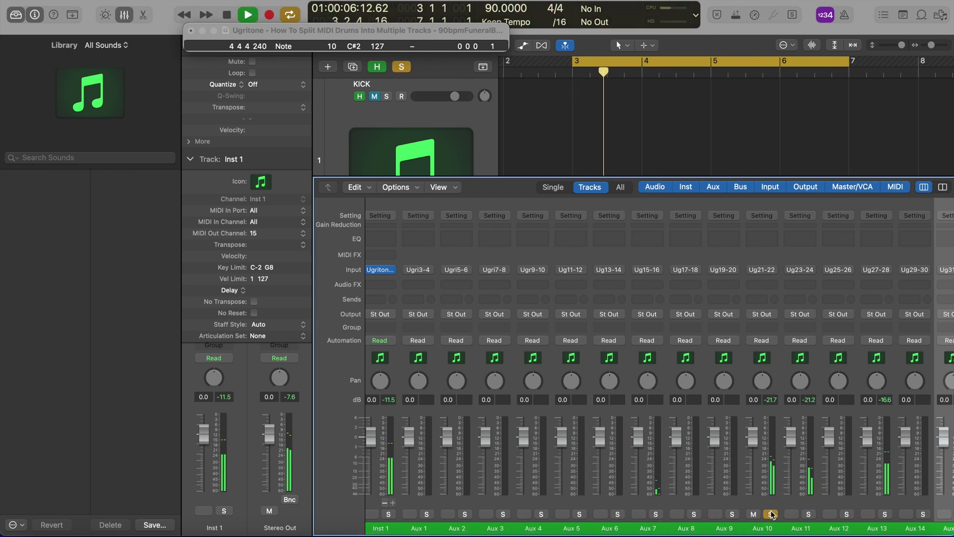
scroll(772, 514, right, 3)
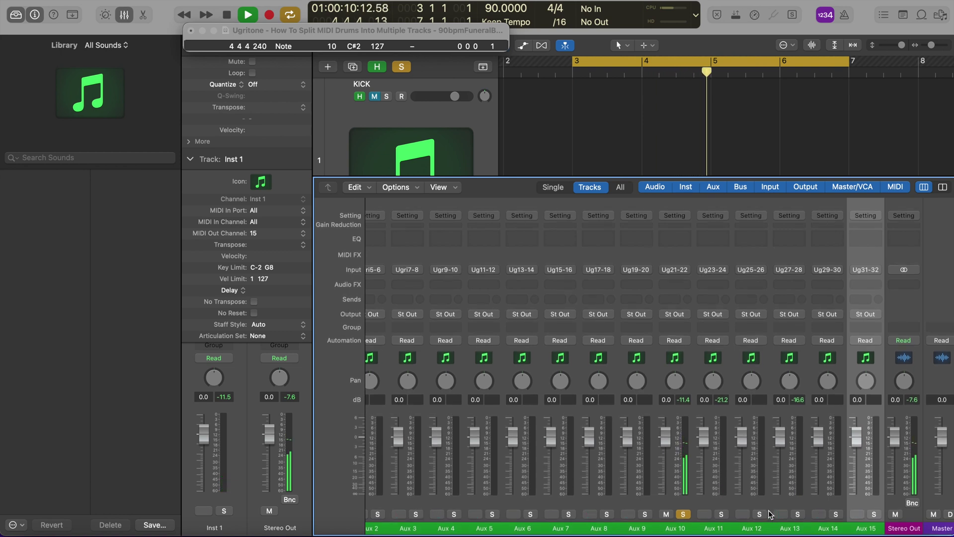
key(space)
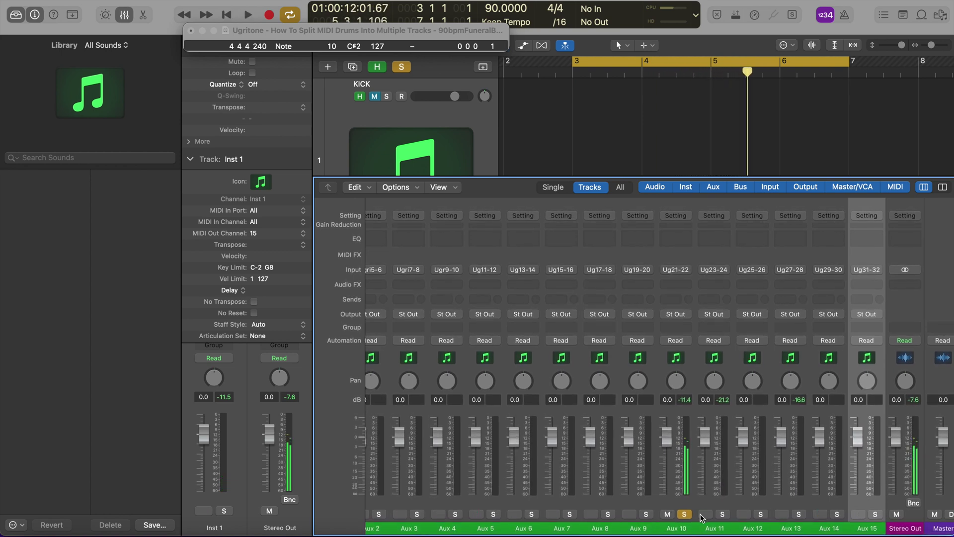
click(687, 515)
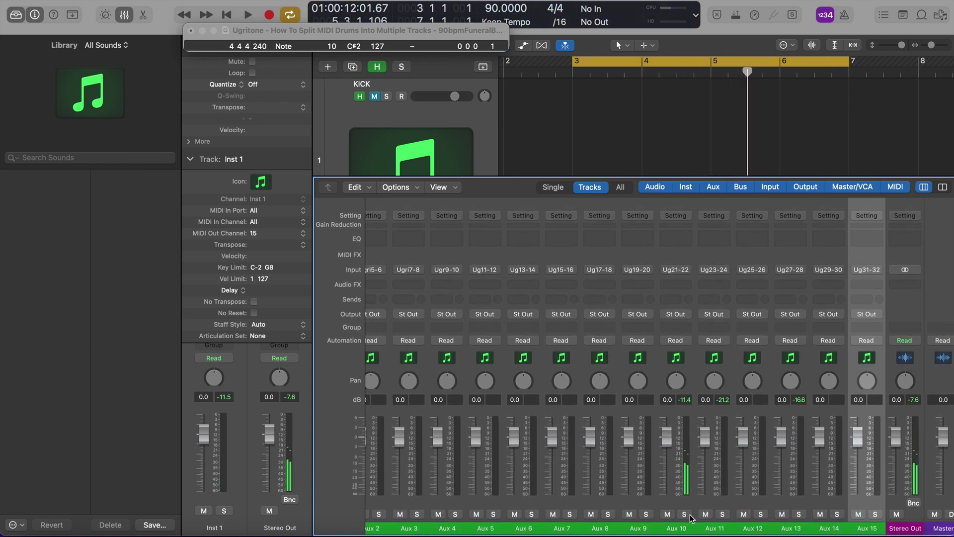
click(723, 515)
Step: Move the solo from Aux 11 through Aux 12 to Aux 13 while playing
click(724, 515)
click(761, 514)
key(space)
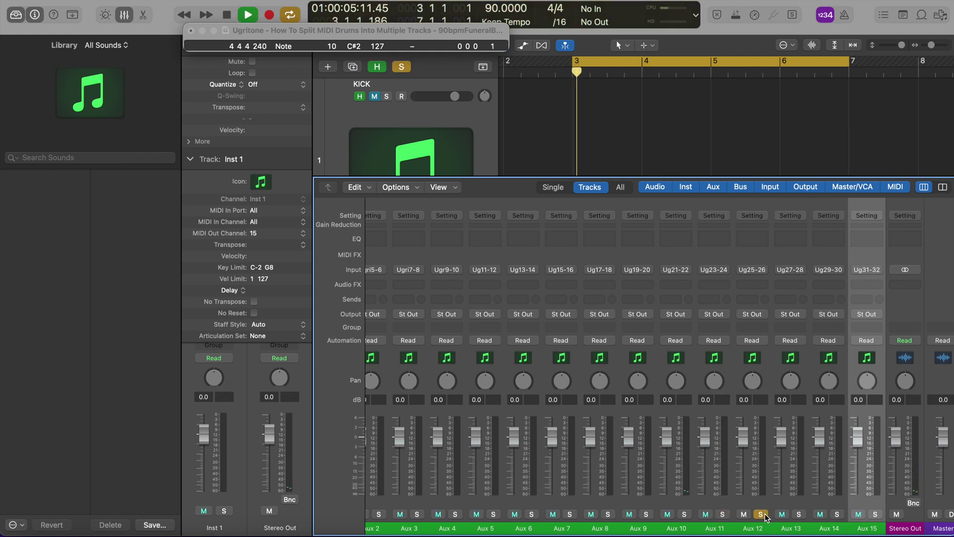
click(760, 514)
click(799, 514)
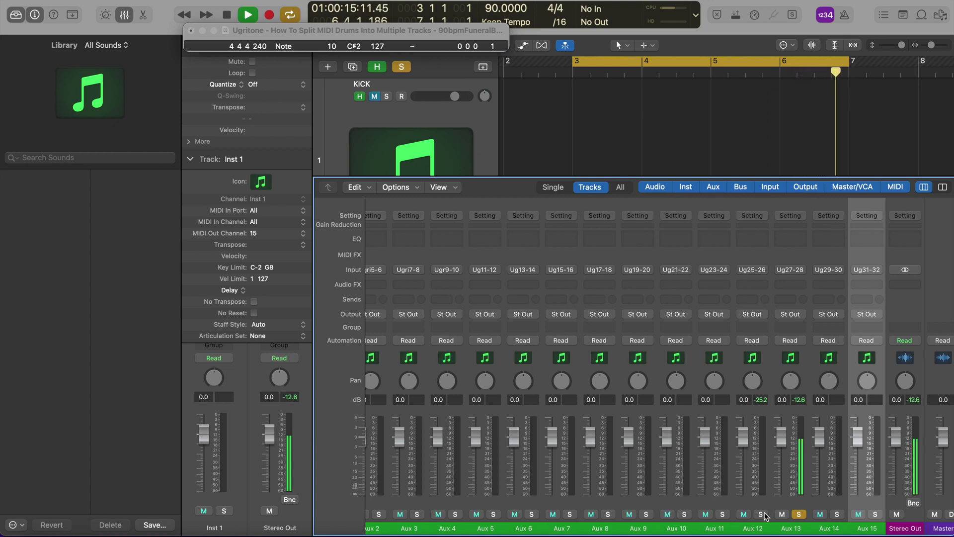
Step: Stop playback, unsolo Aux 13 and hide the mixer
key(space)
click(798, 514)
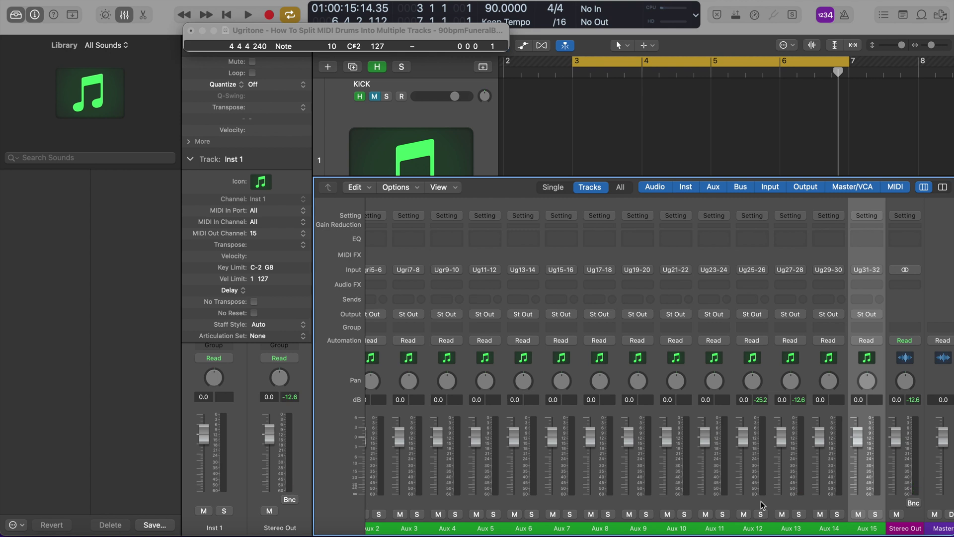
key(x)
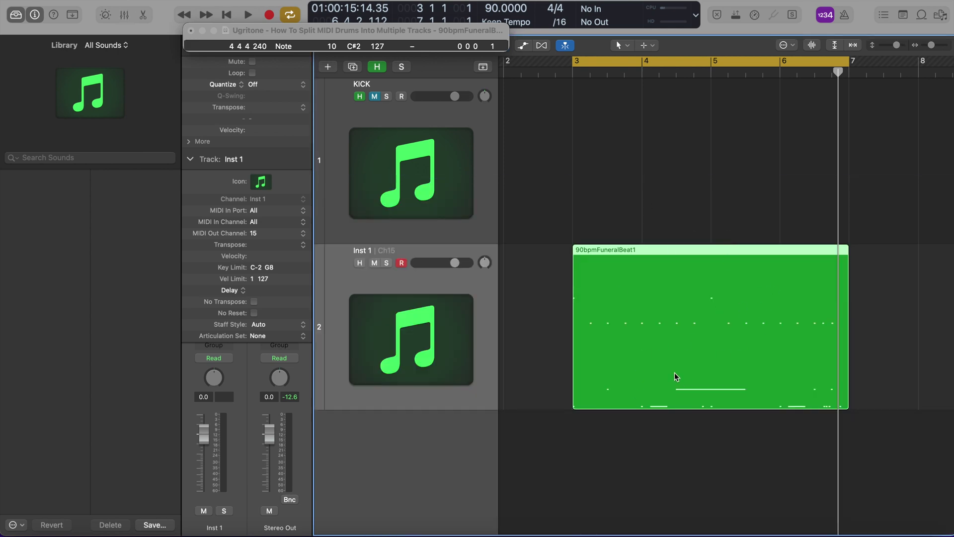
Step: Reopen the mixer, play, and audition Aux 11 and then Aux 10 soloed
key(x)
scroll(779, 482, left, 2)
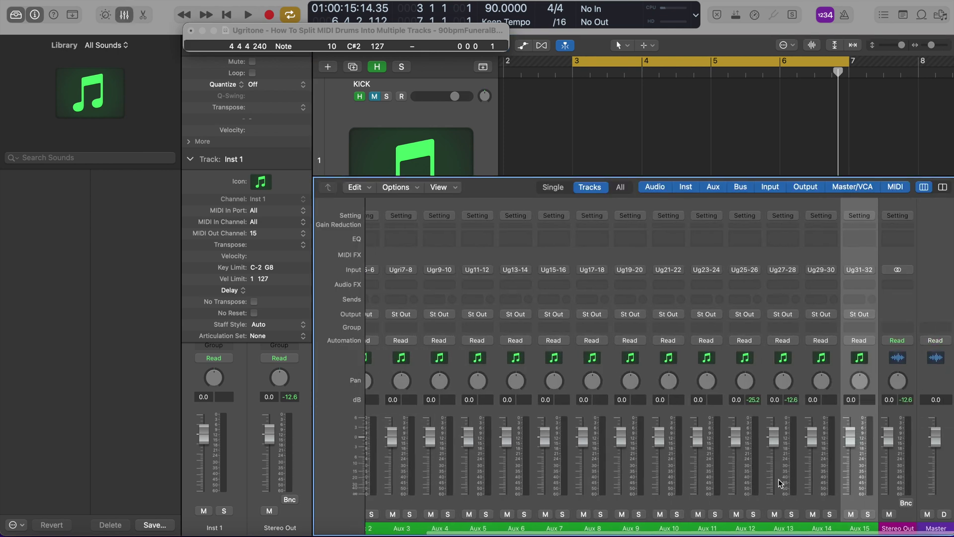
key(space)
click(715, 513)
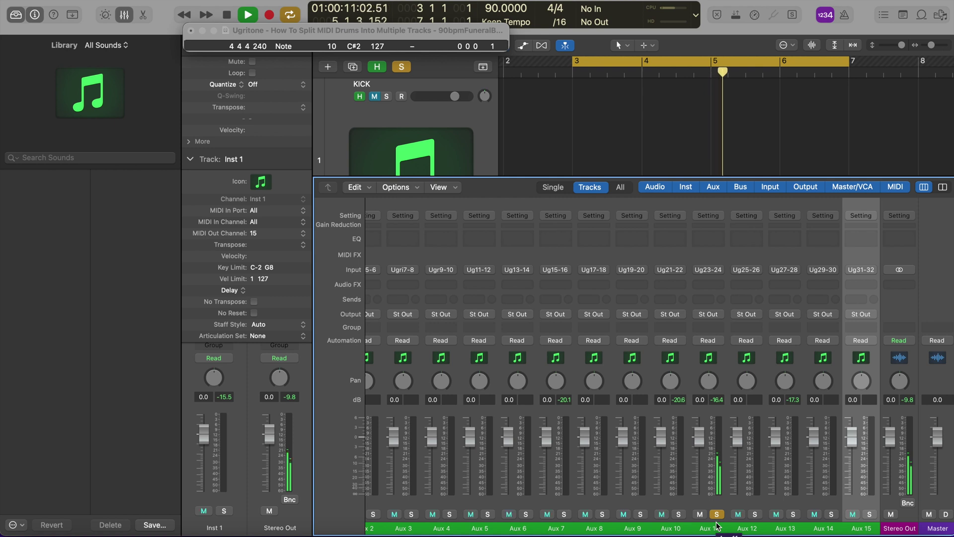
click(679, 513)
click(717, 514)
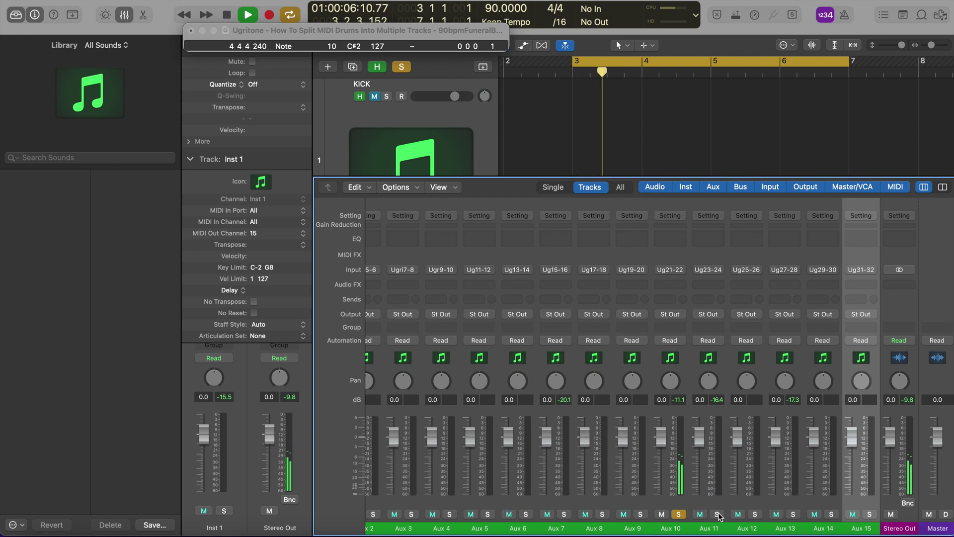
Step: Stop playback and return to just Aux 10 soloed
click(717, 513)
key(space)
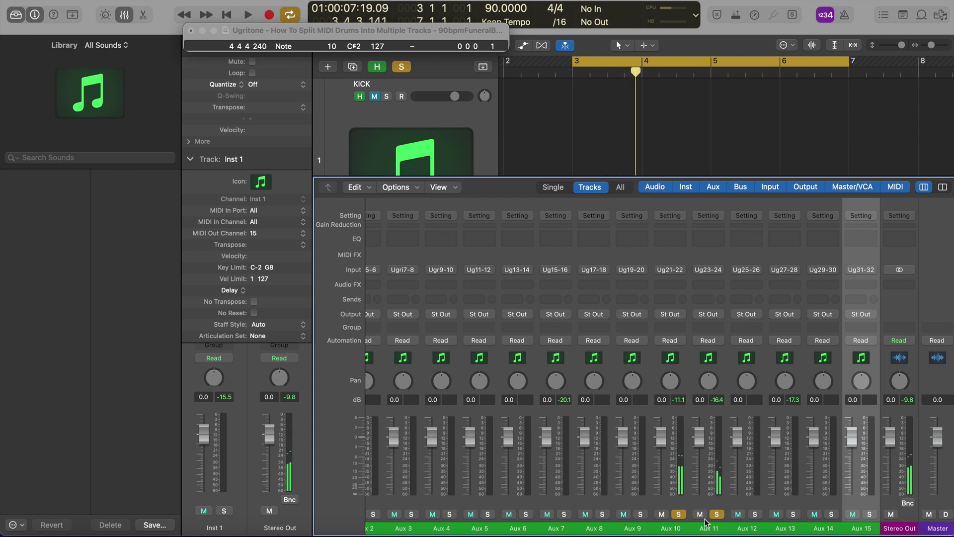
click(679, 515)
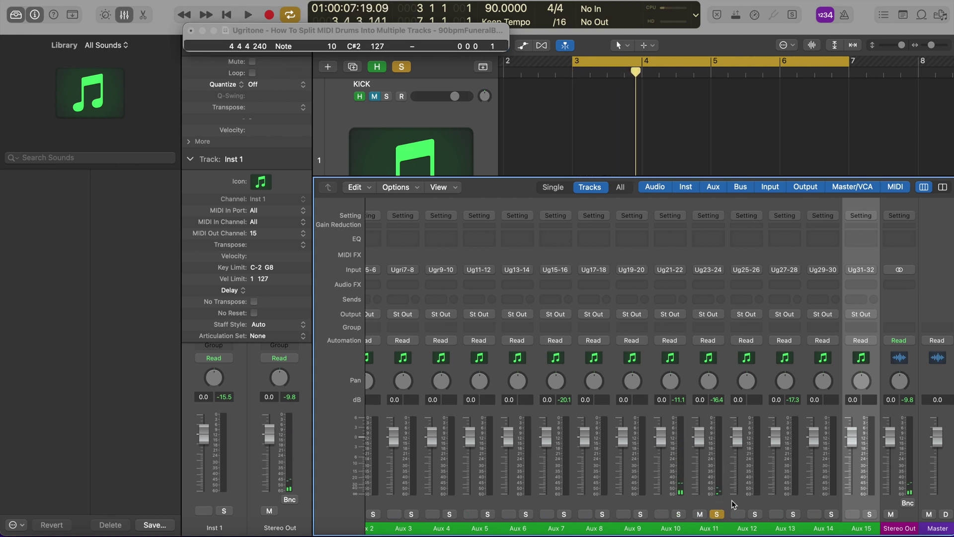
click(678, 514)
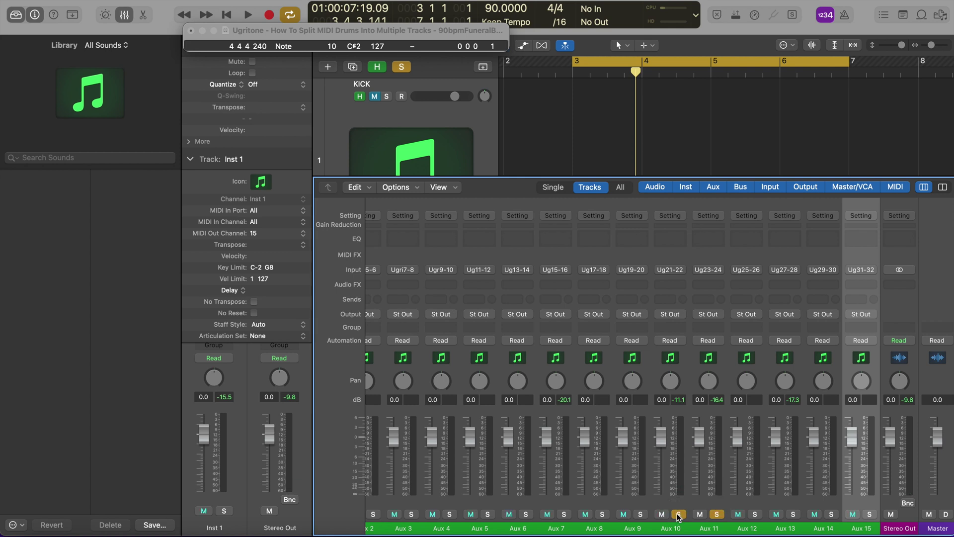
Step: Replay the beat with earlier solos cleared and only Aux 15 soloed
key(space)
click(831, 514)
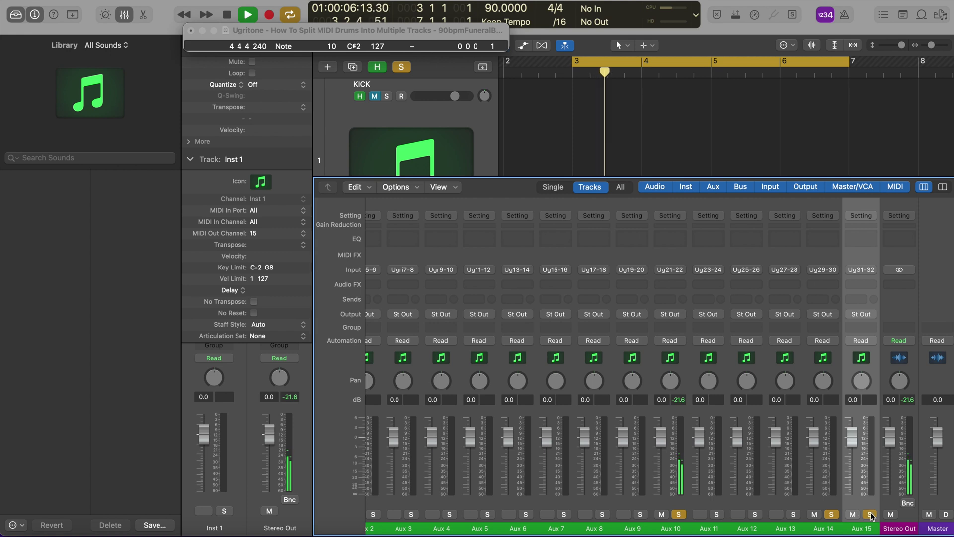
click(869, 514)
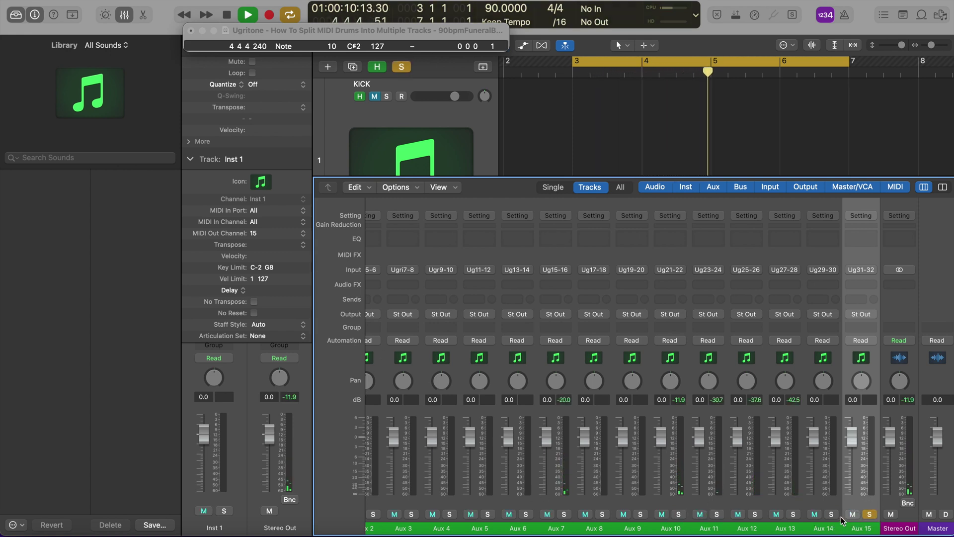
scroll(795, 518, left, 5)
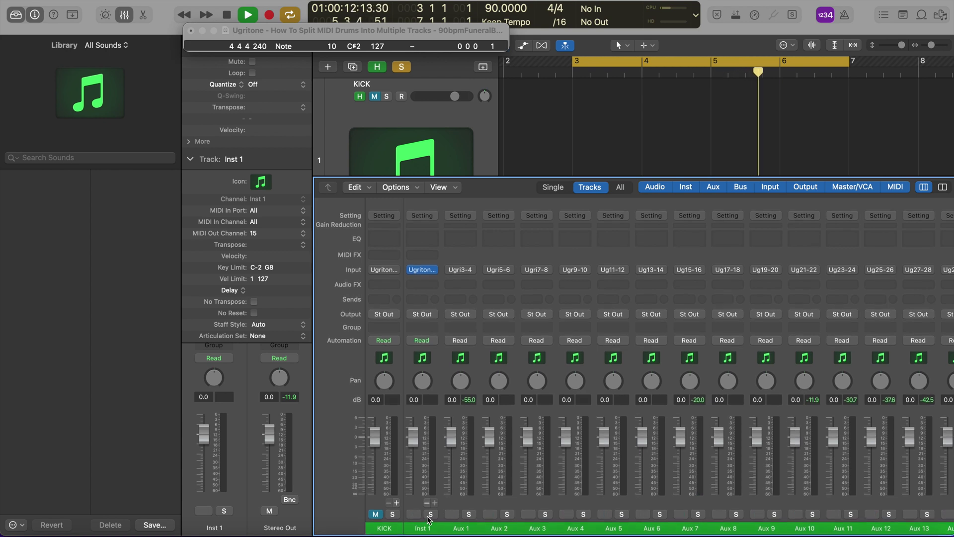
Step: Solo Inst 1 during playback, stop, and remove the extra aux output strips
click(431, 514)
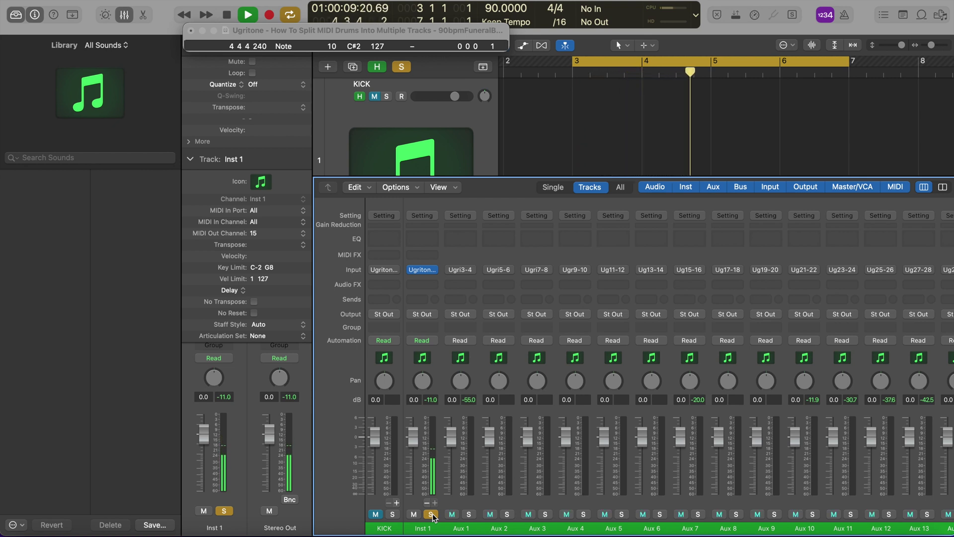
key(space)
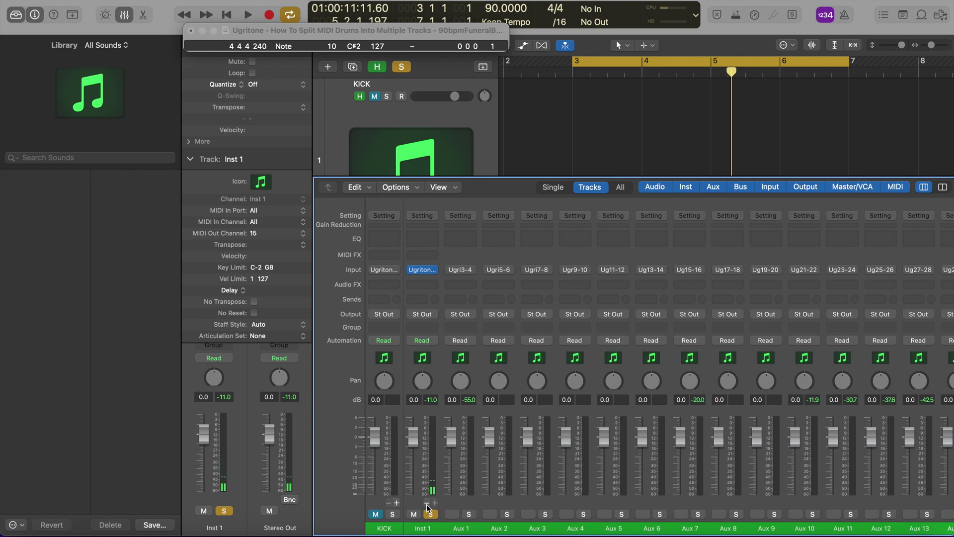
click(428, 504)
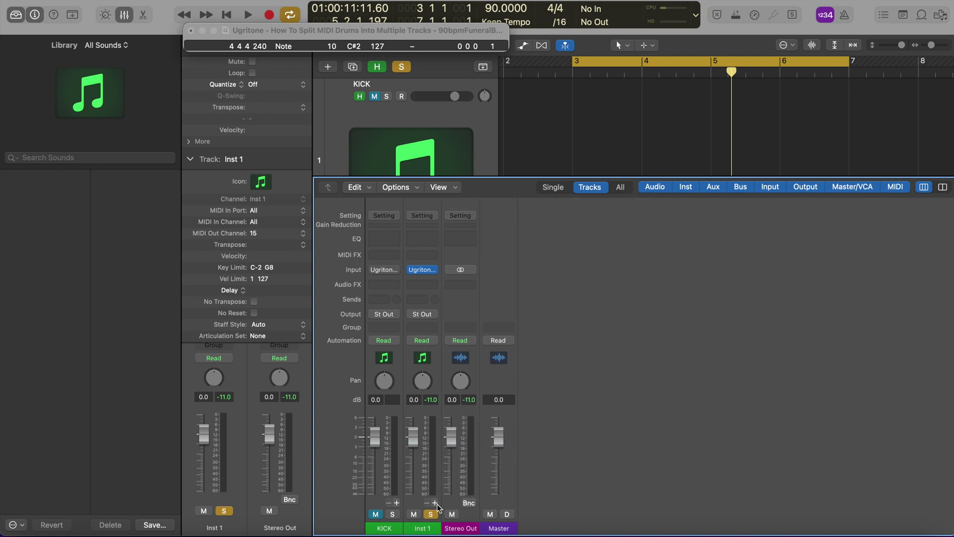
Step: Start playback and add Ugritone output strips Aux 1 through Aux 6 beside Inst 1
key(space)
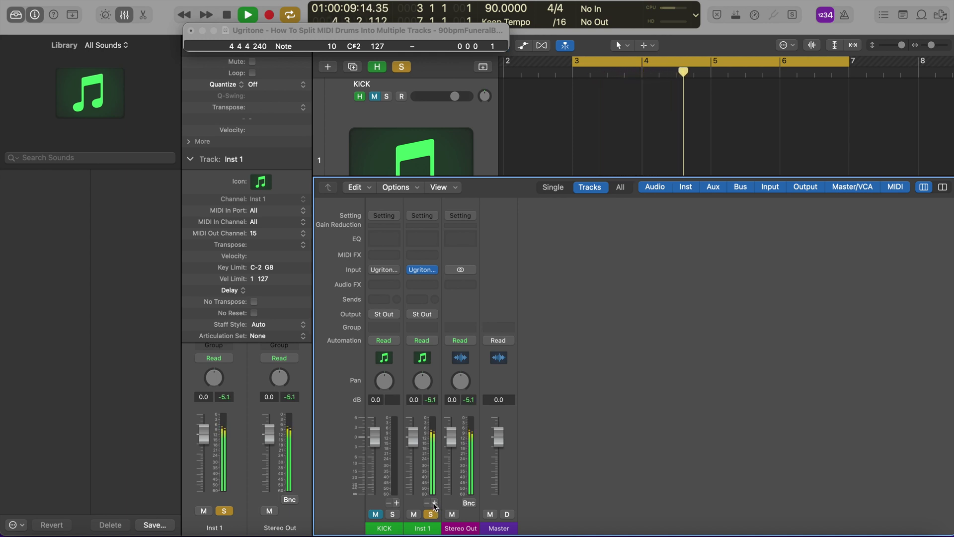
click(435, 502)
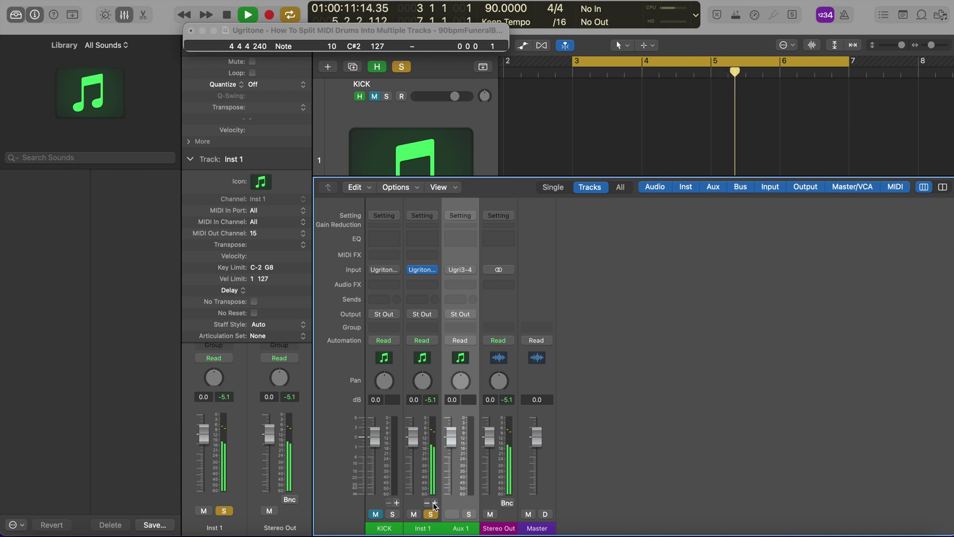
click(434, 503)
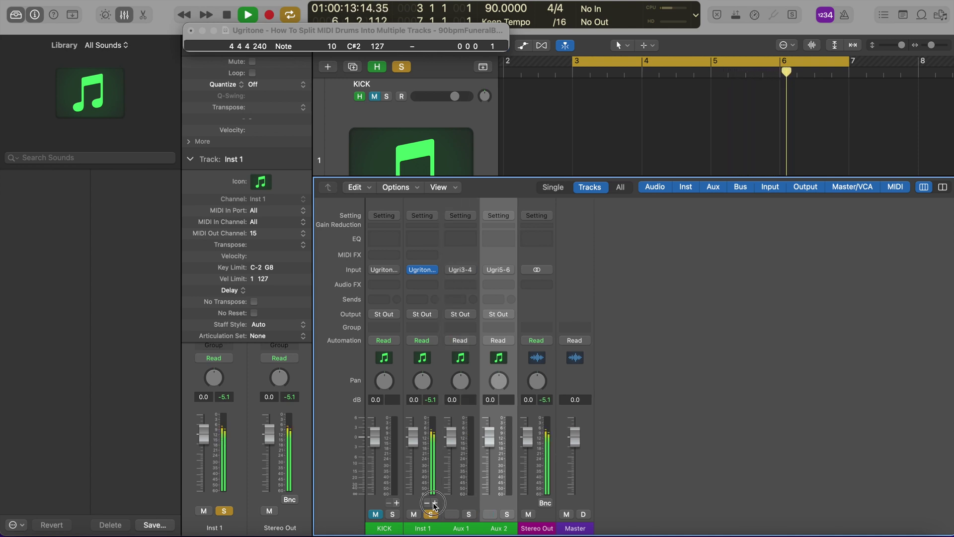
click(435, 503)
click(435, 503)
click(434, 503)
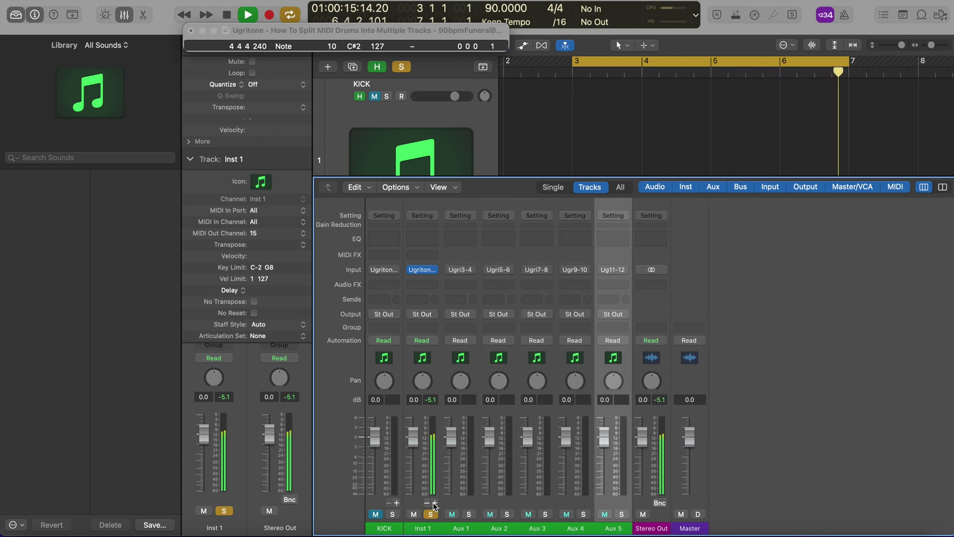
click(434, 503)
Step: Add Aux 7 through Aux 11, removing Aux 11 once and adding it back
click(435, 502)
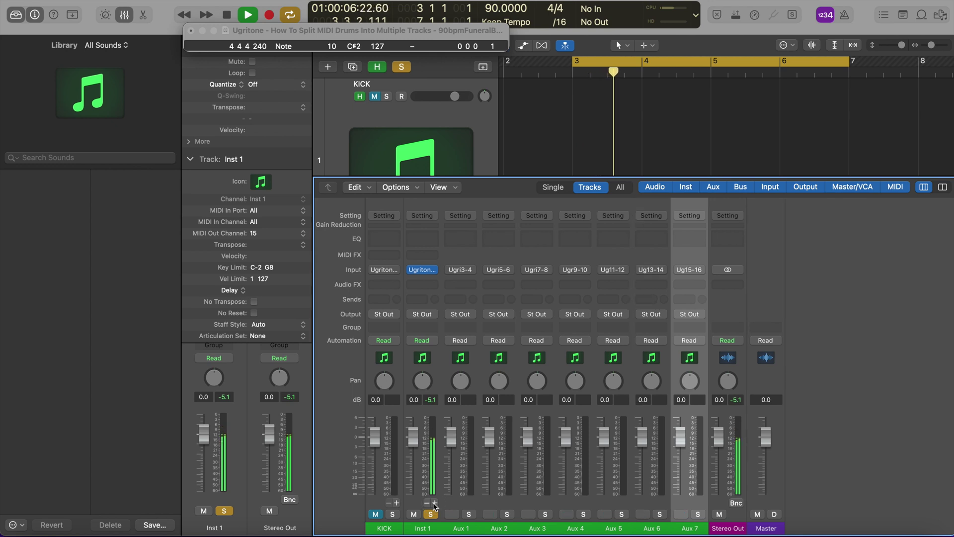
click(434, 503)
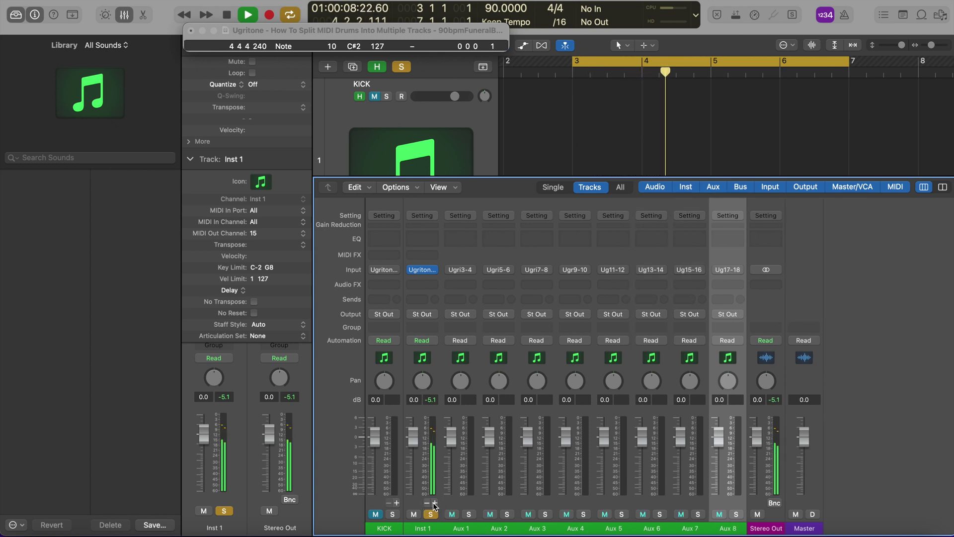
click(434, 503)
click(434, 503)
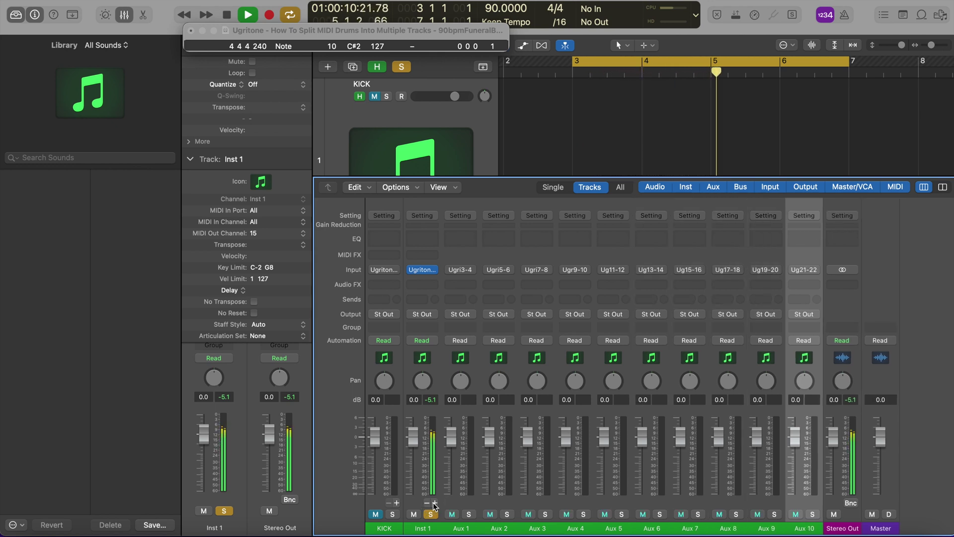
click(434, 503)
click(427, 503)
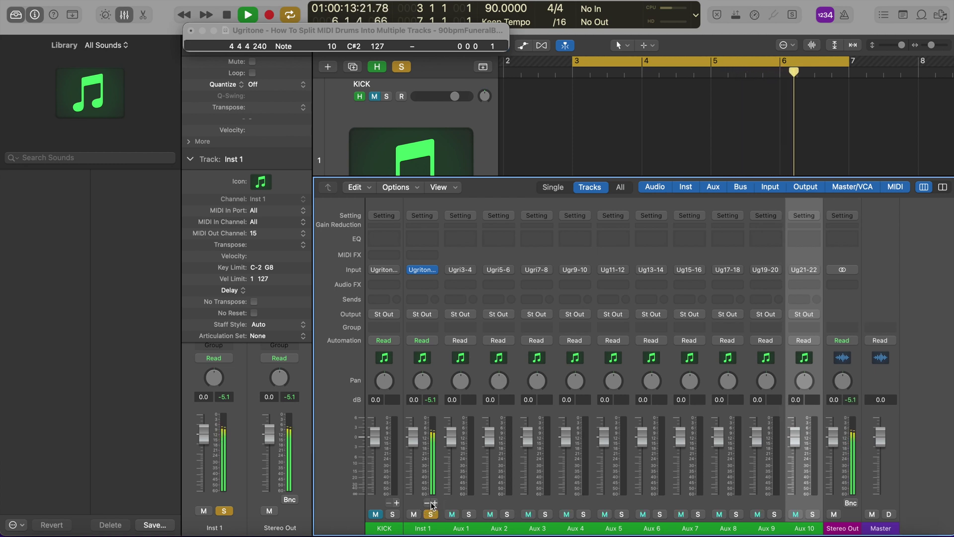
click(434, 503)
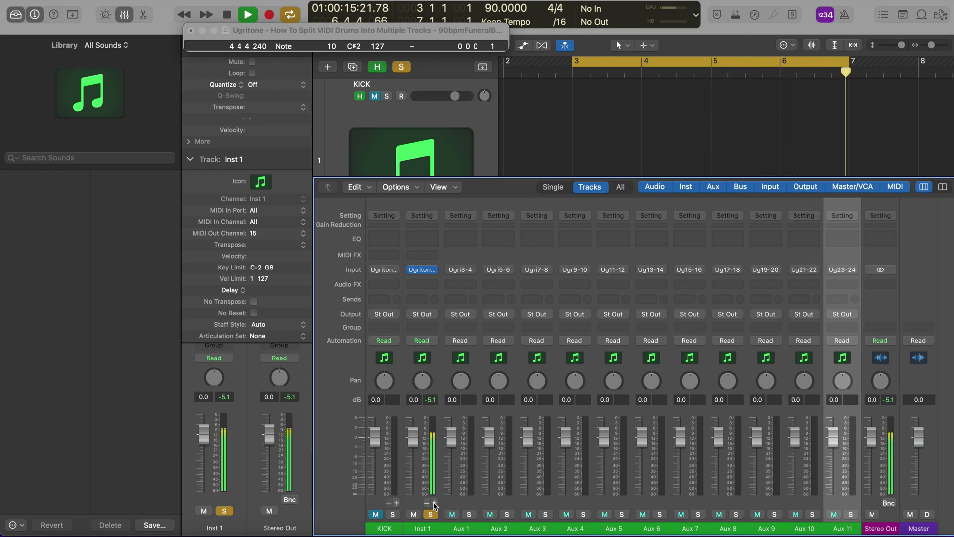